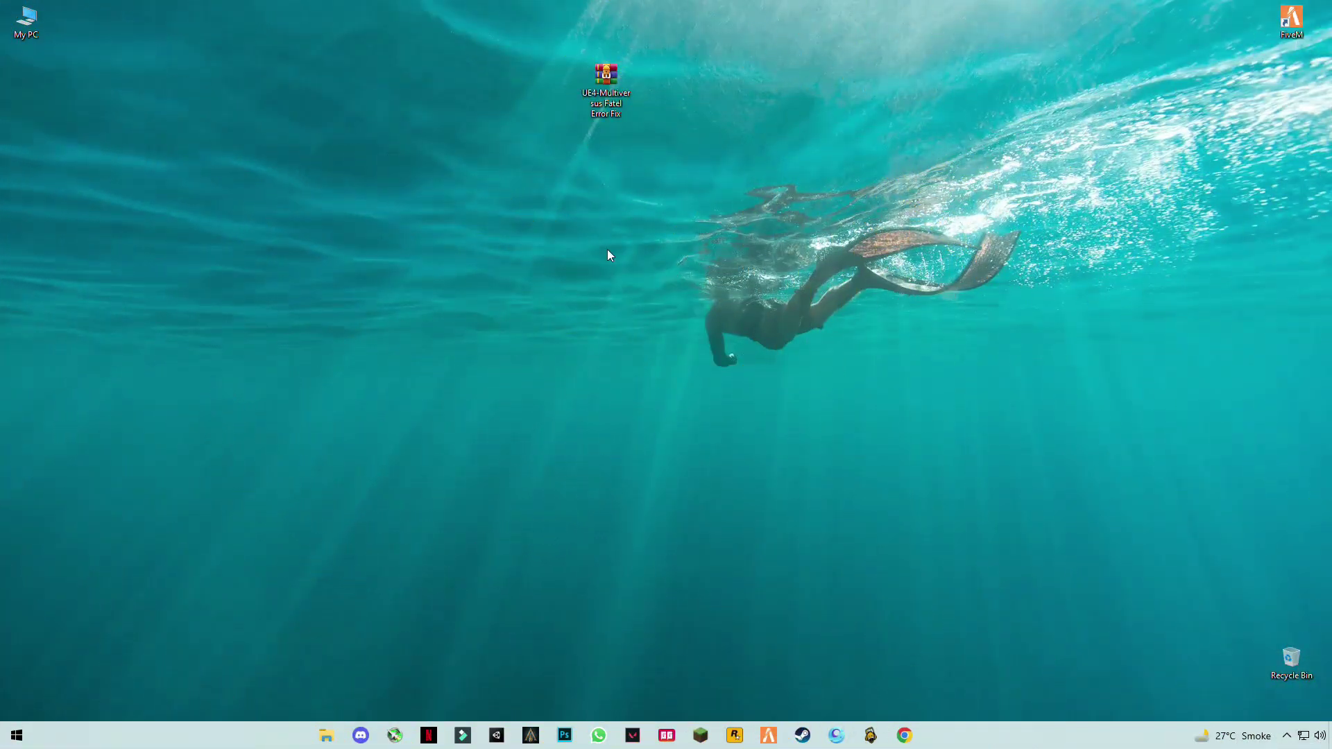
Exit Steam from the system tray and select the 'UE4-MultiVersus Fatal Error Fix' archive on the desktop
left_click(1287, 736)
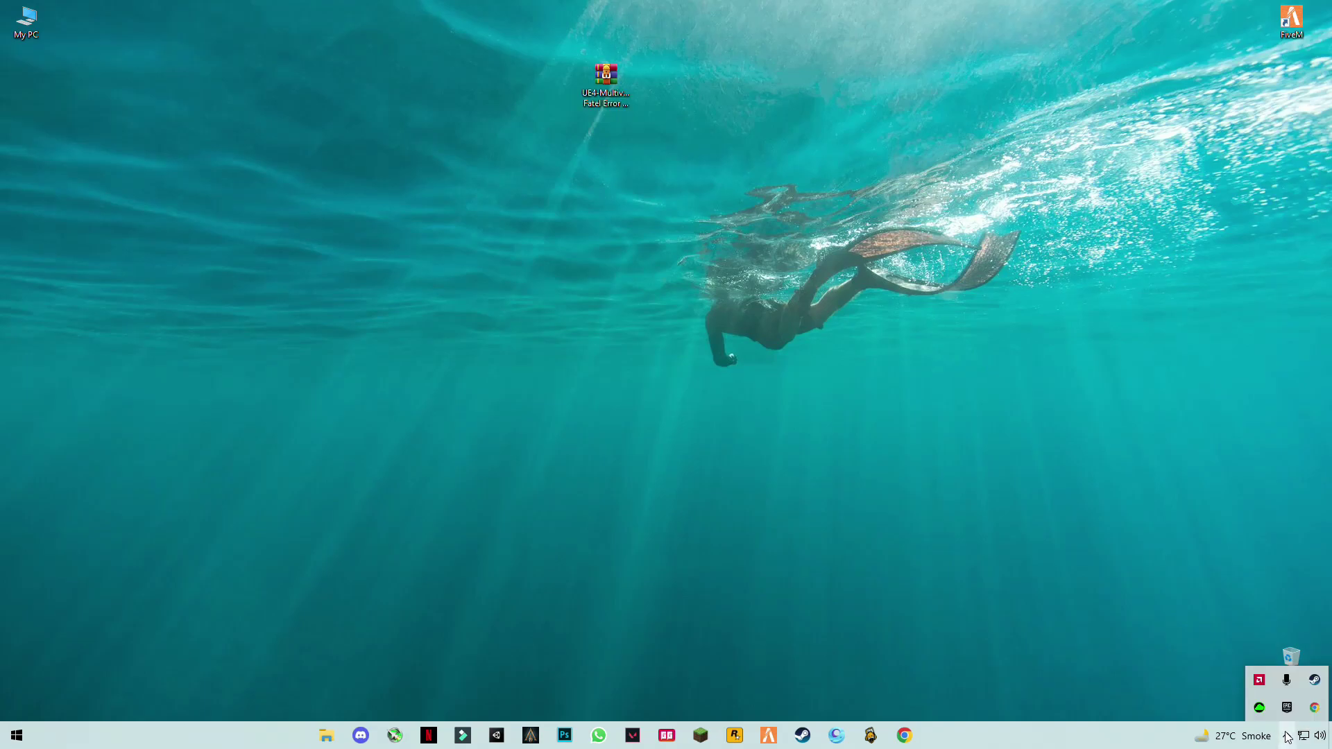
right_click(1314, 681)
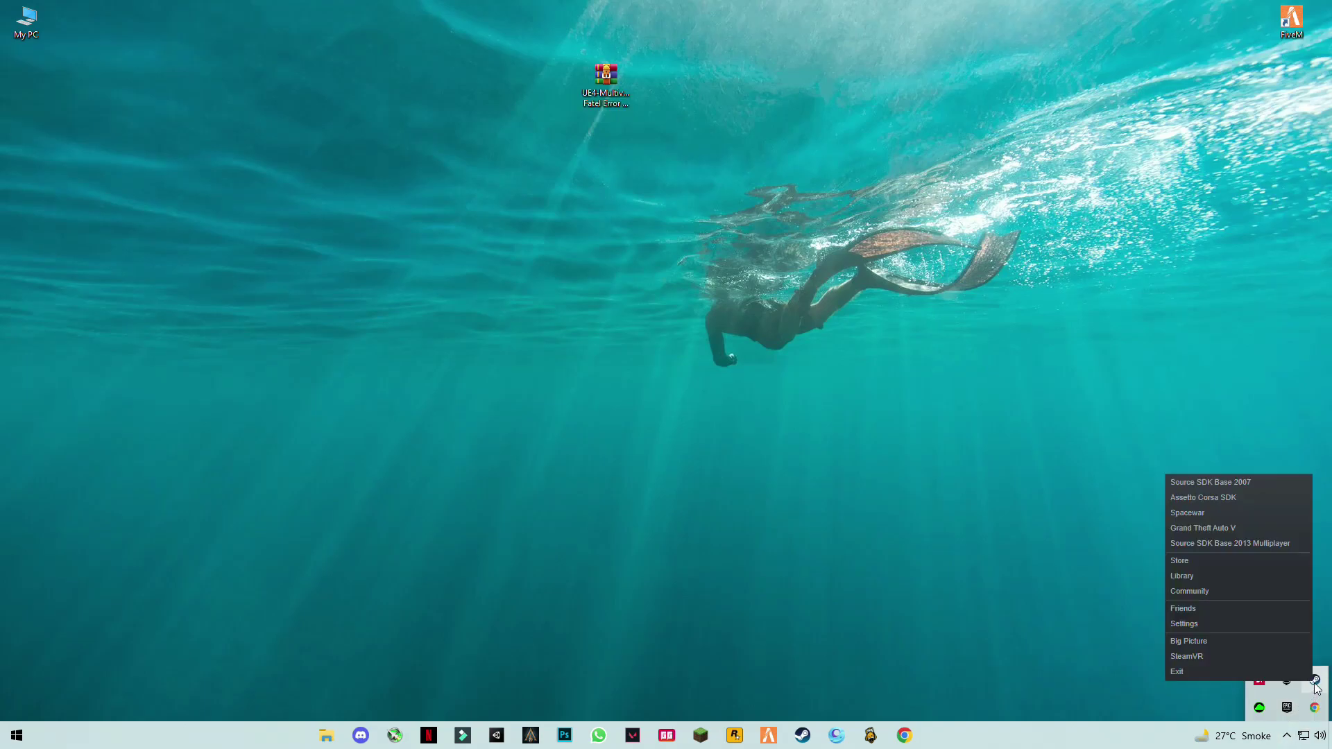
left_click(1196, 669)
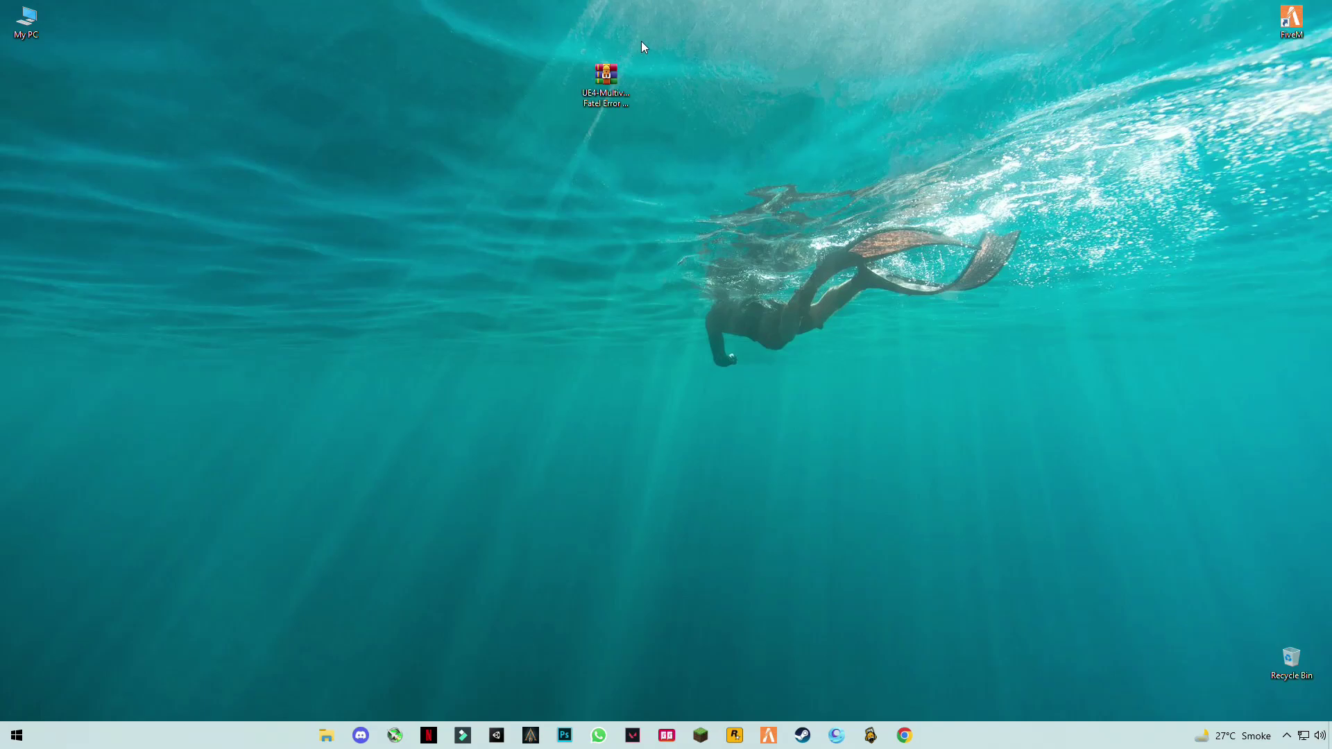
left_click_drag(699, 34, 548, 121)
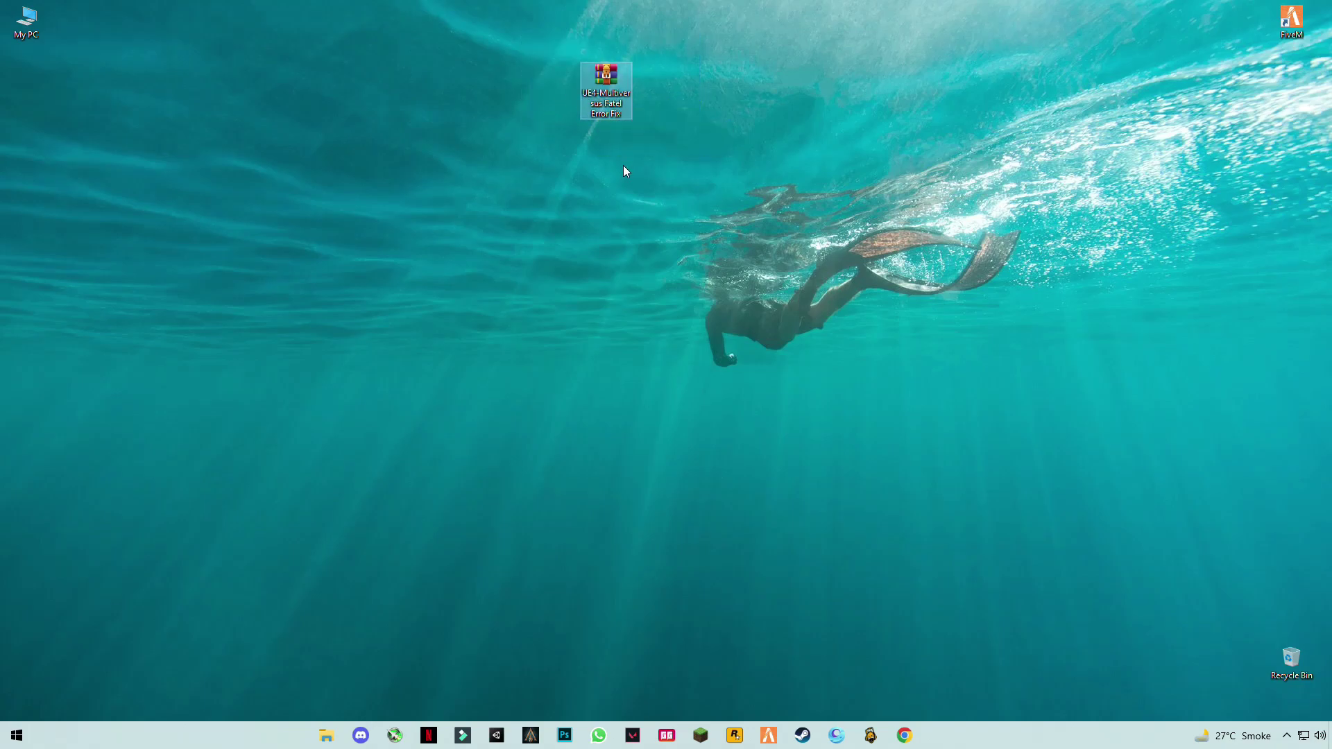
Extract the fix archive onto the desktop, then open the extracted folder's DirectX Installer subfolder
right_click(610, 85)
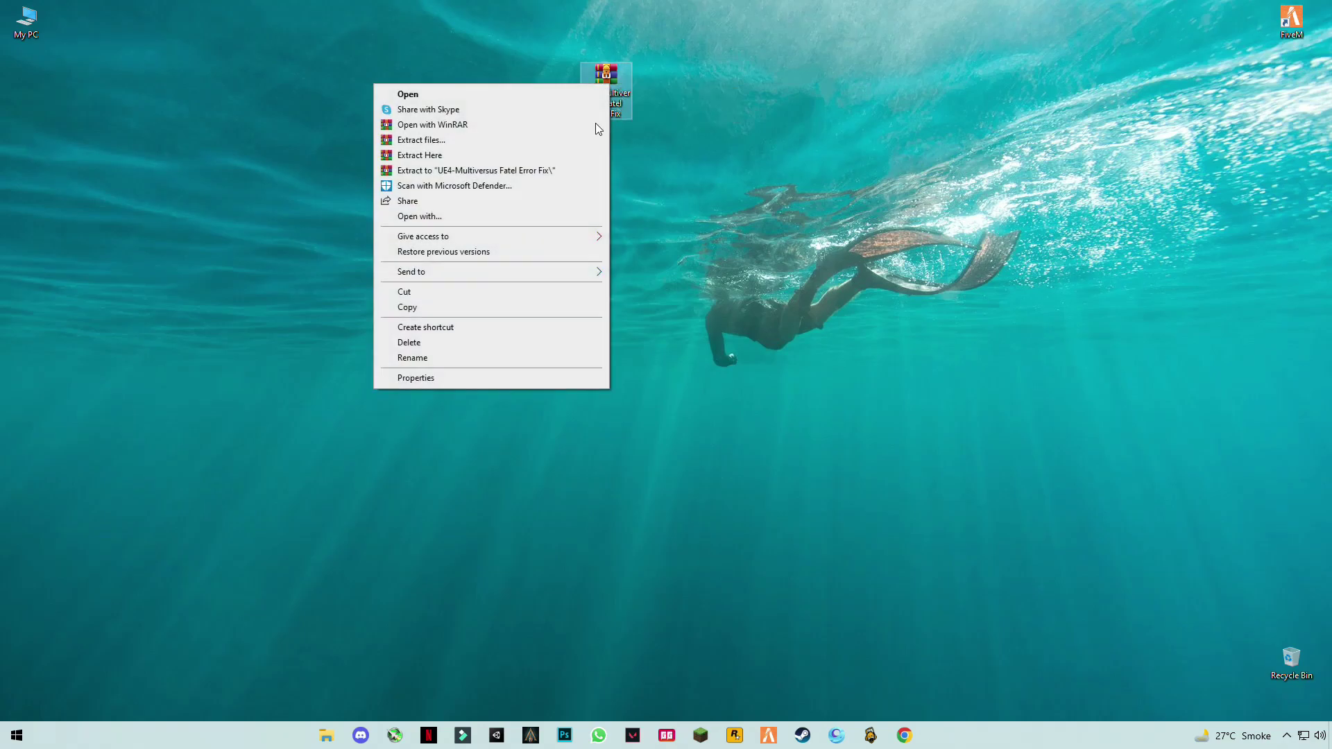
left_click(462, 155)
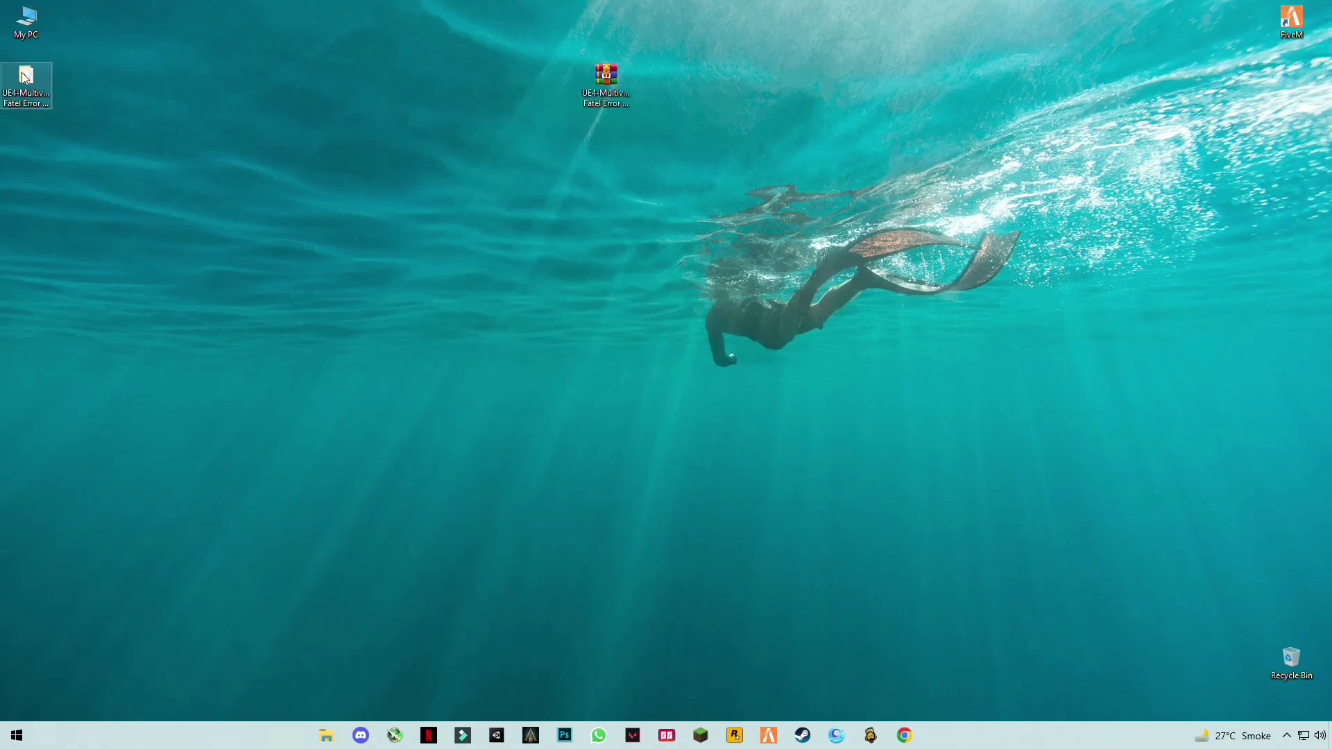
double_click(25, 77)
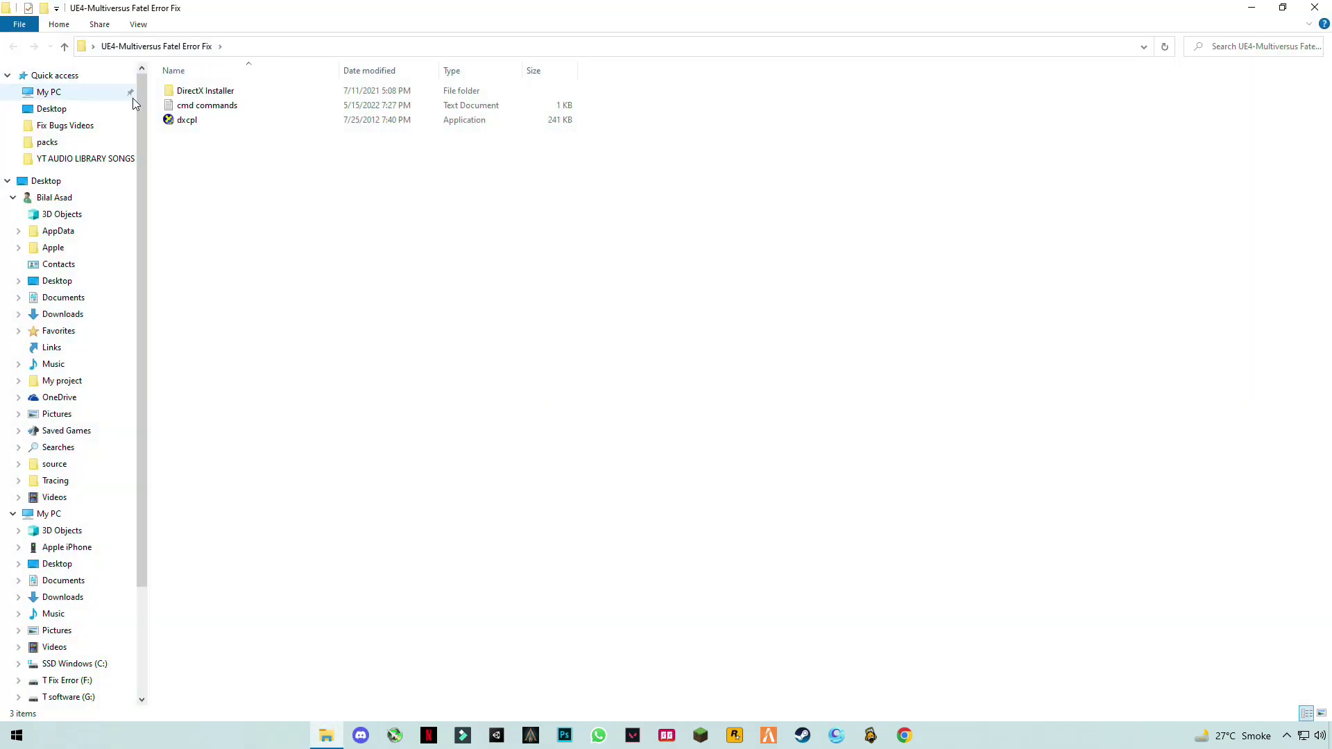
left_click_drag(207, 164, 177, 88)
left_click(252, 163)
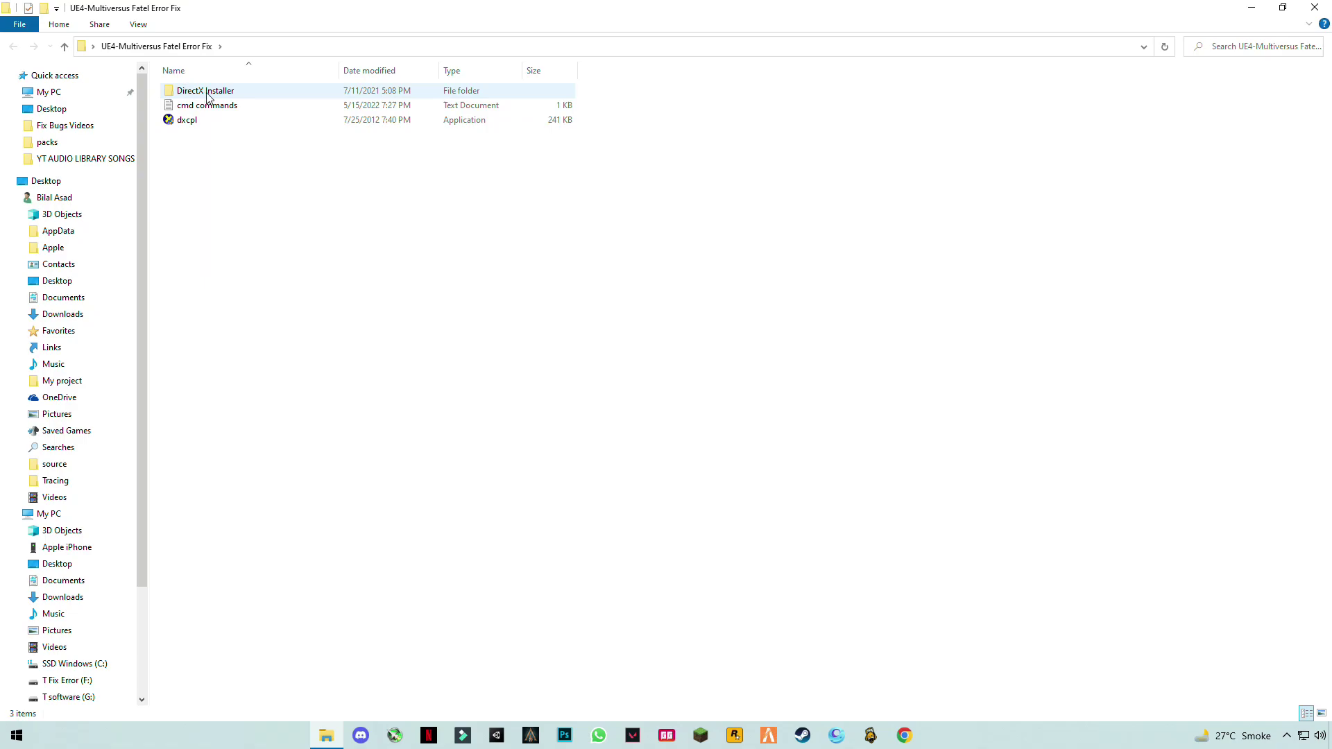
double_click(209, 91)
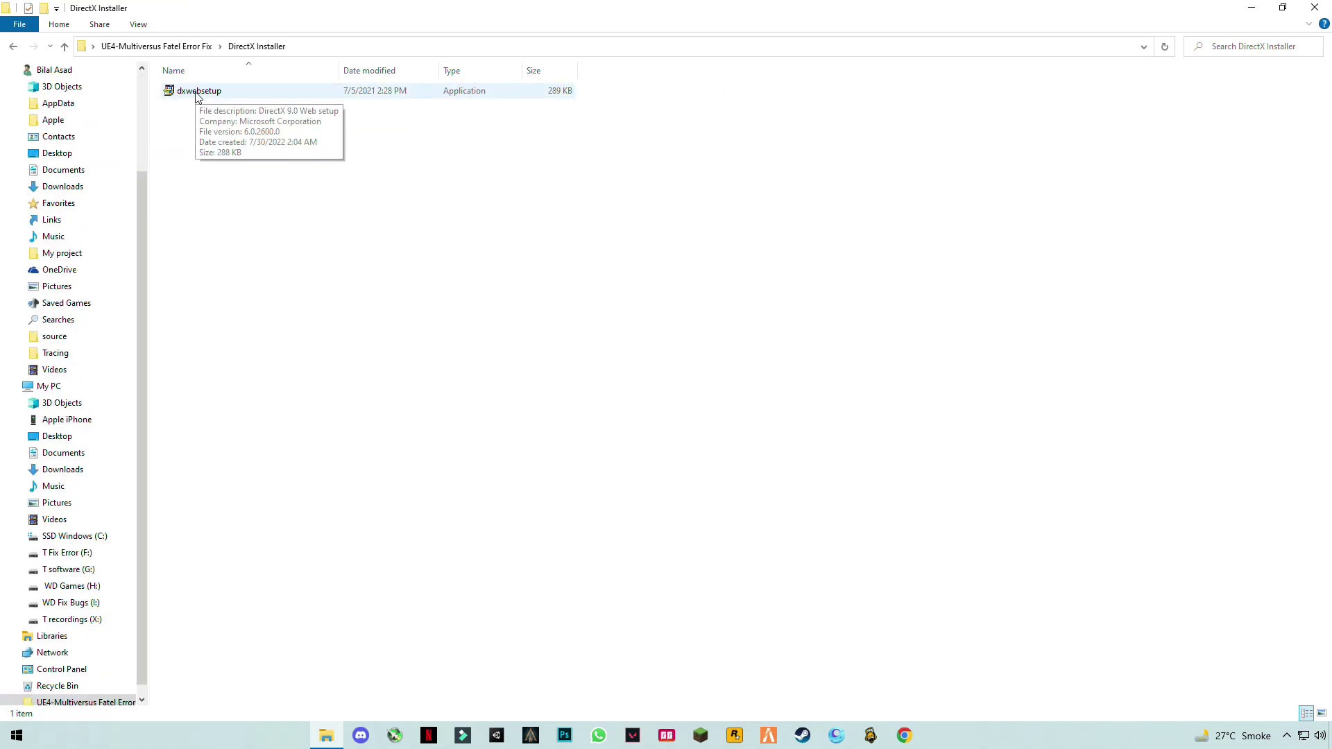
Run dxwebsetup, accept the licence agreement and decline the Bing Bar to install DirectX
double_click(198, 95)
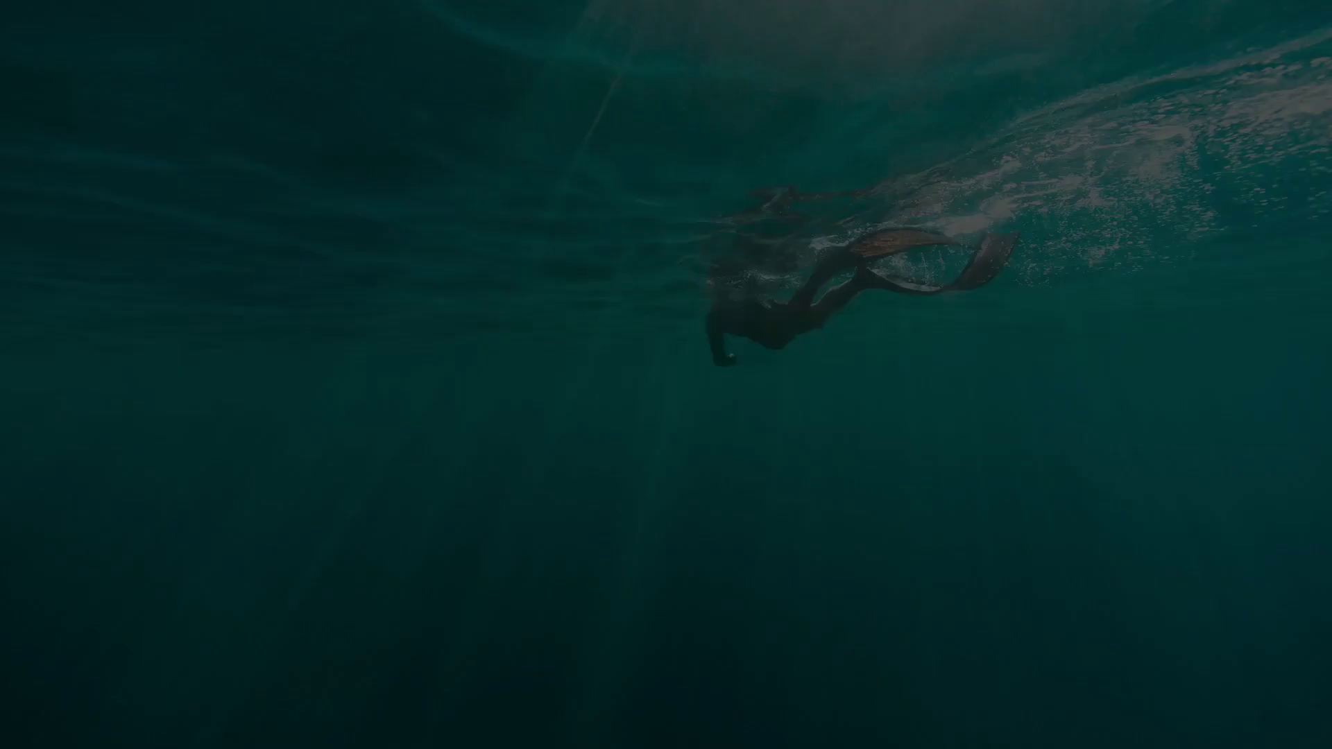
left_click(614, 469)
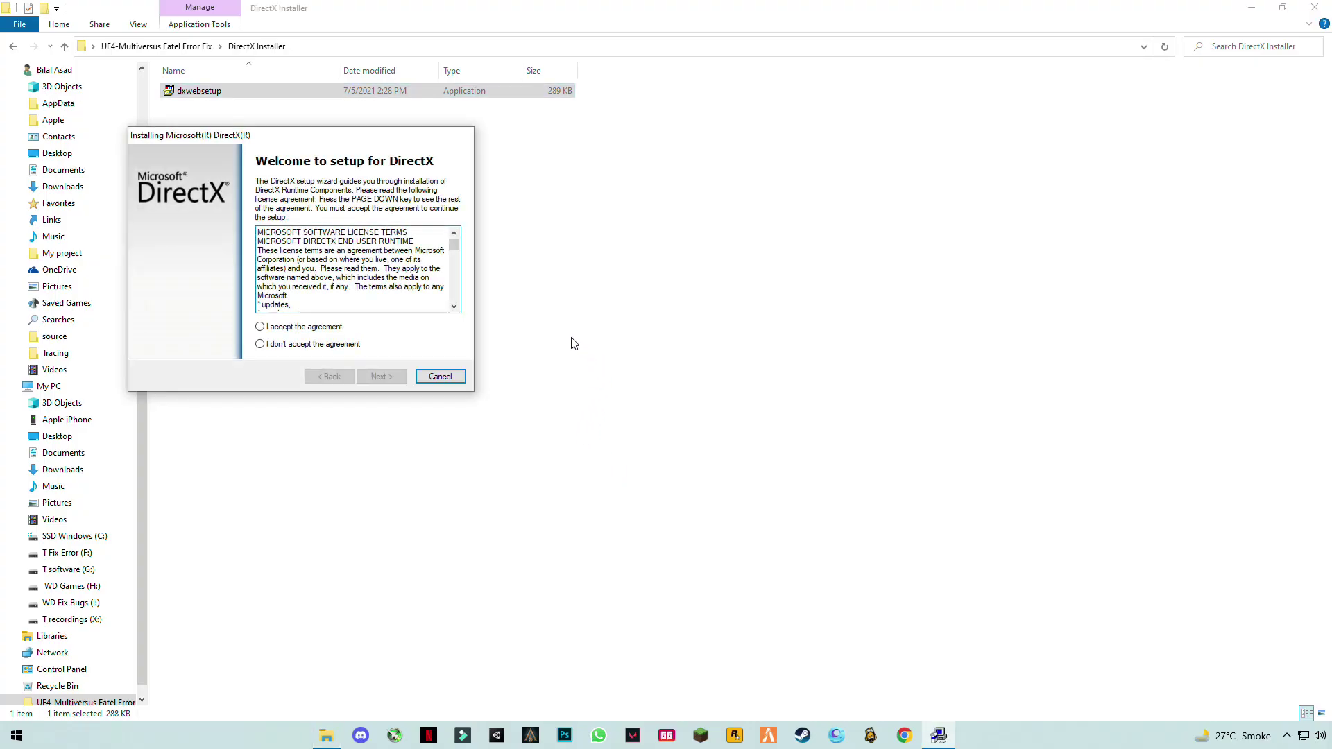
left_click(296, 329)
left_click(382, 377)
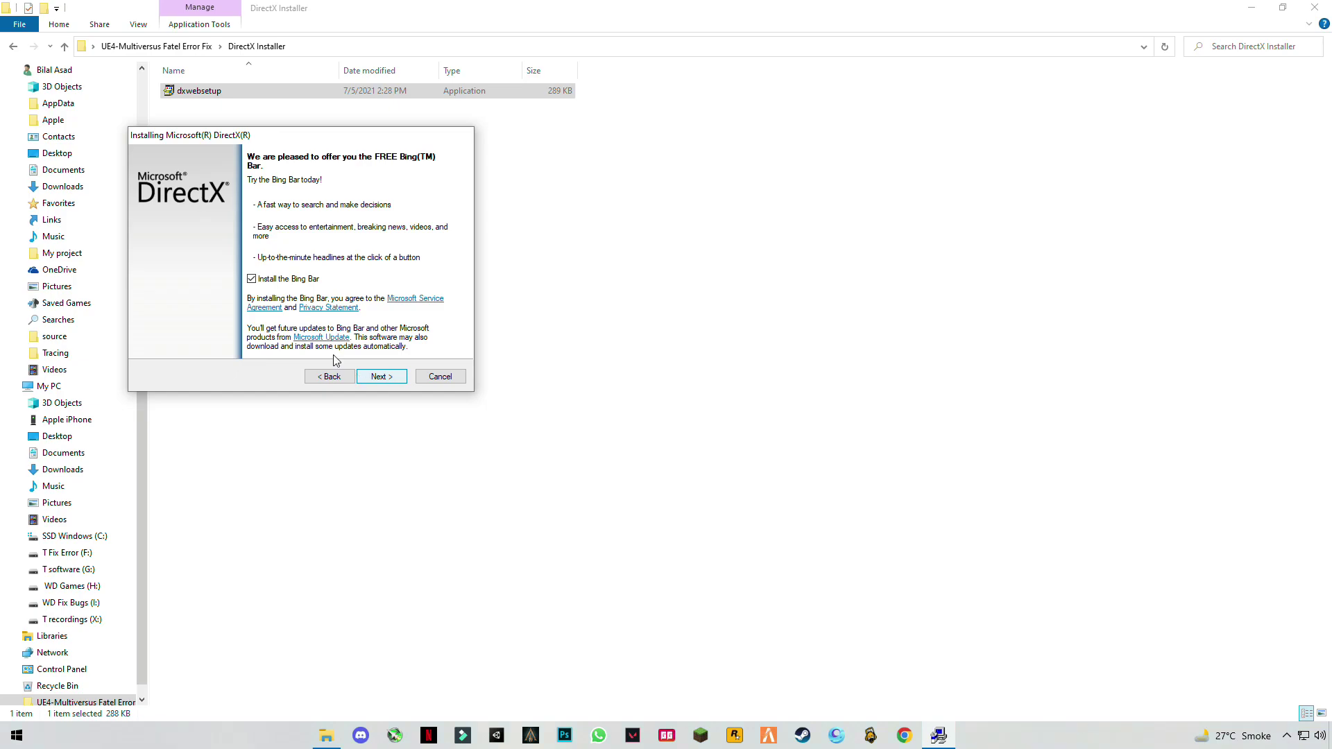
left_click(251, 278)
left_click(382, 376)
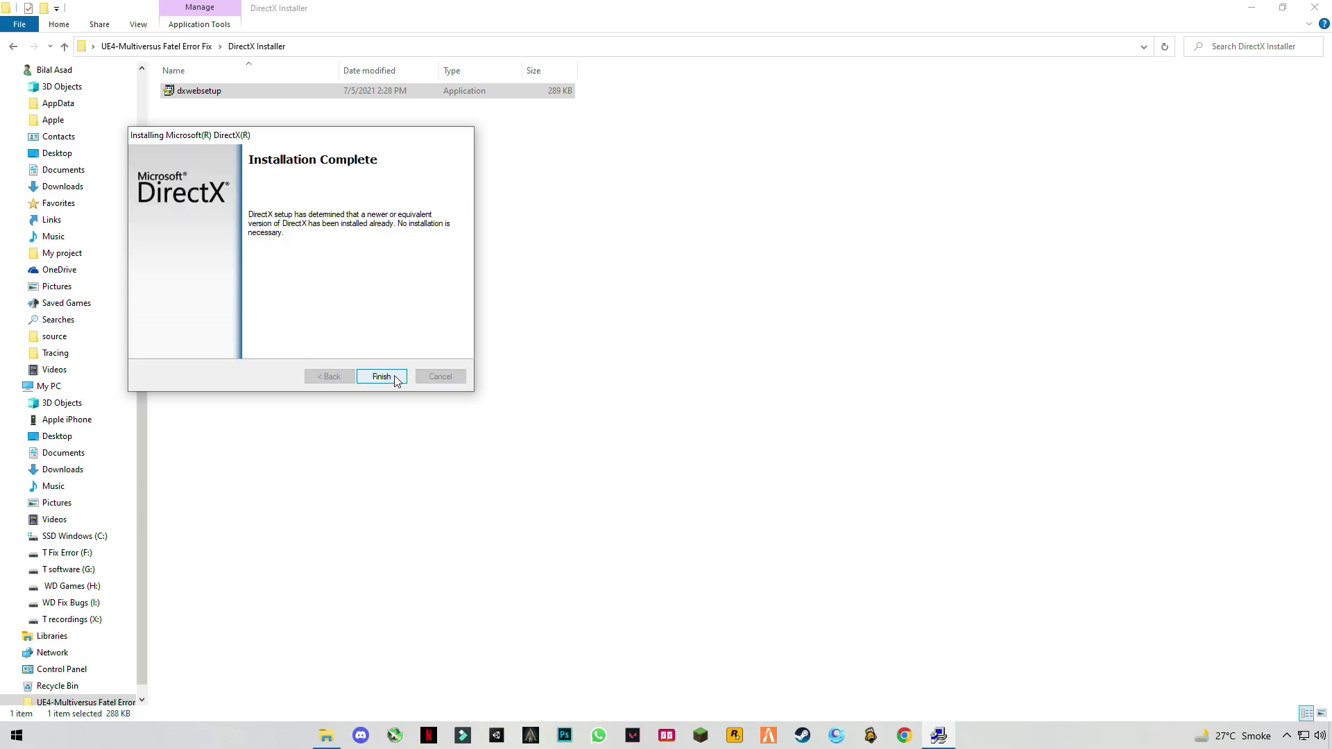
Finish DirectX setup and return to the fix folder to select dxcpl
left_click(394, 376)
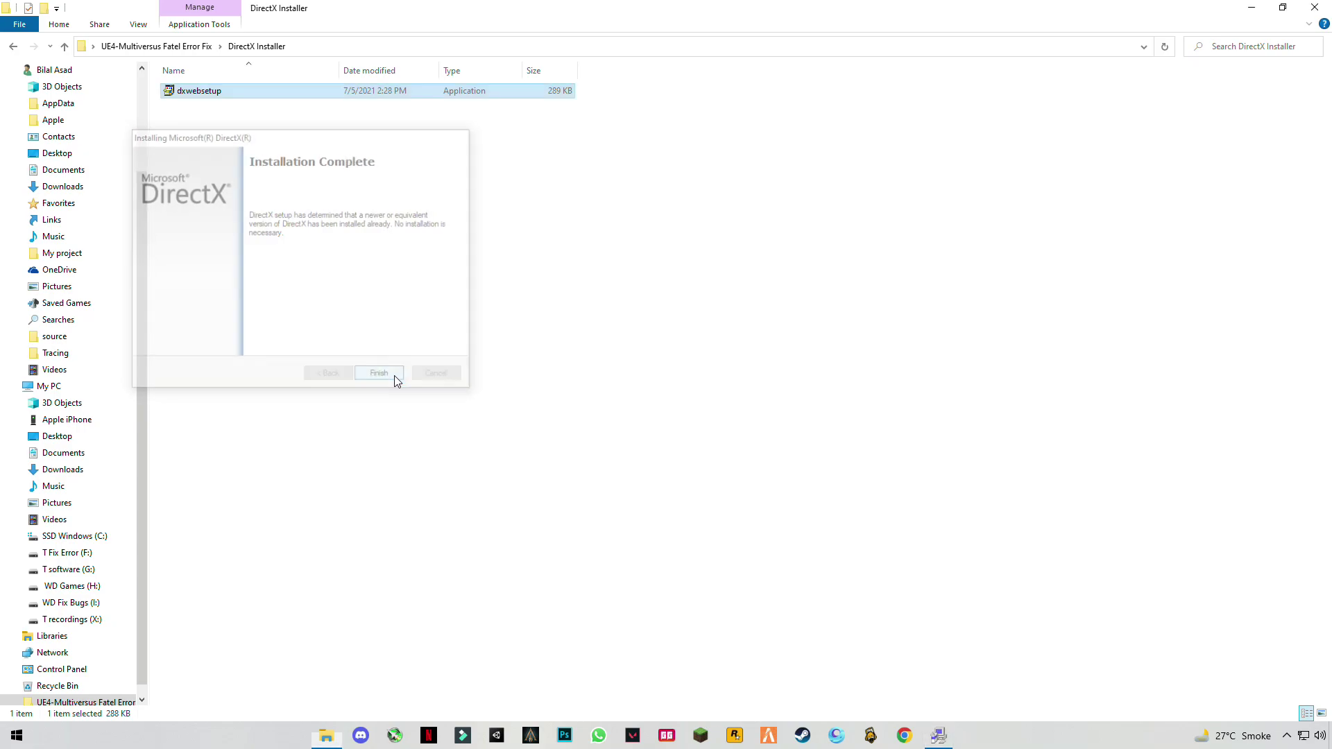
left_click(13, 48)
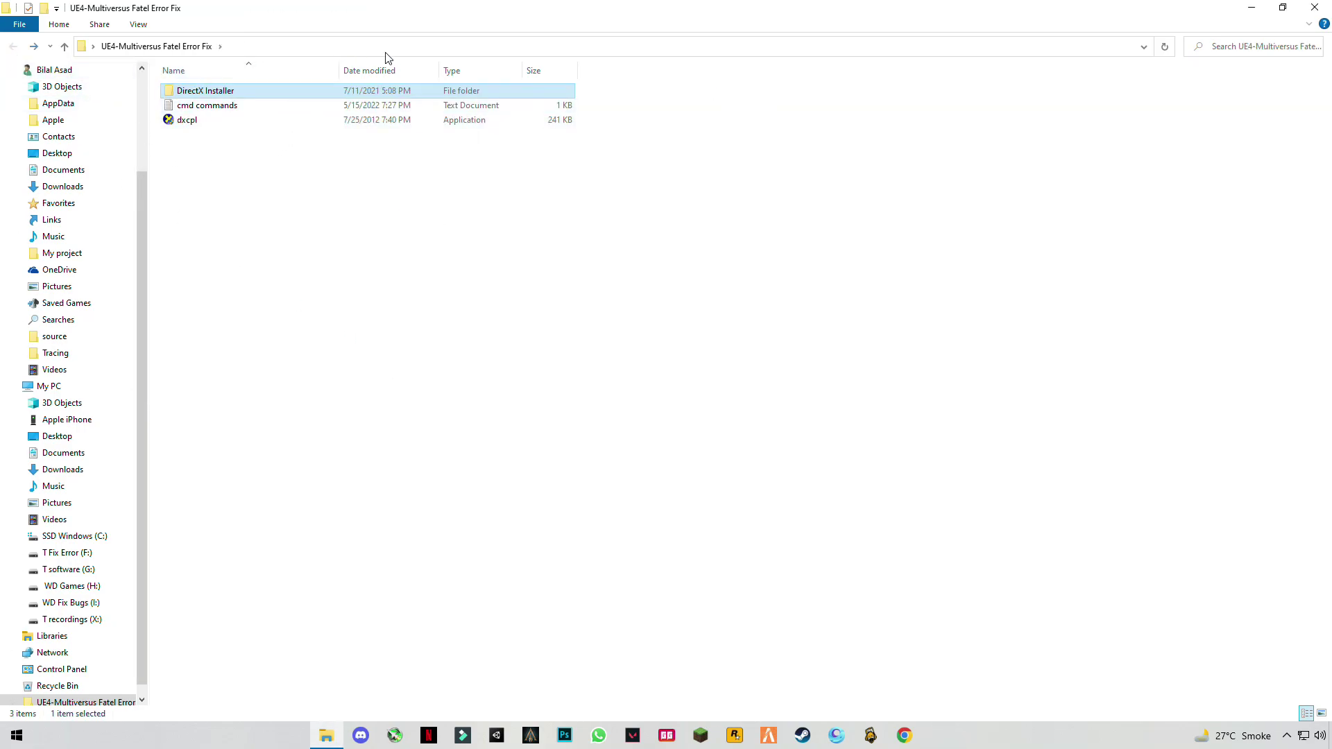
left_click(191, 123)
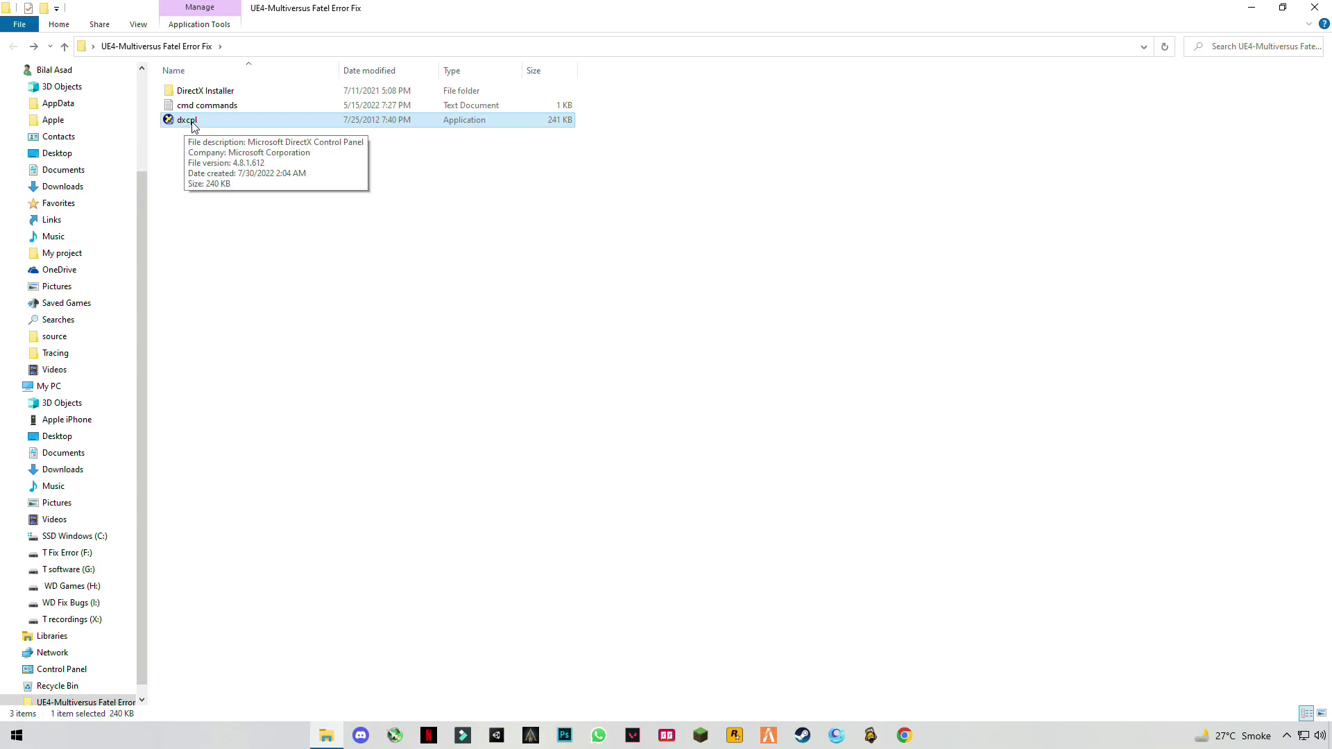
Launch dxcpl as administrator and open the Direct3D 10/11 Executable List
double_click(203, 122)
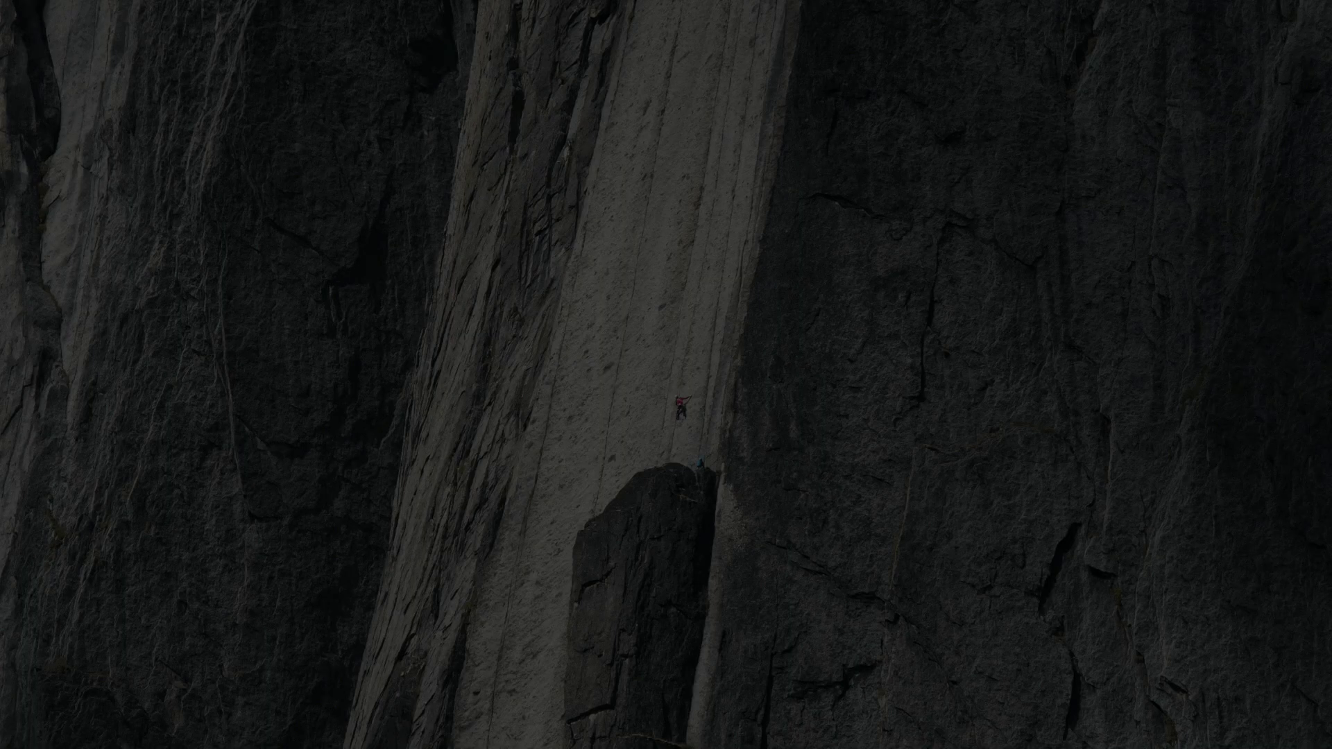
left_click(595, 462)
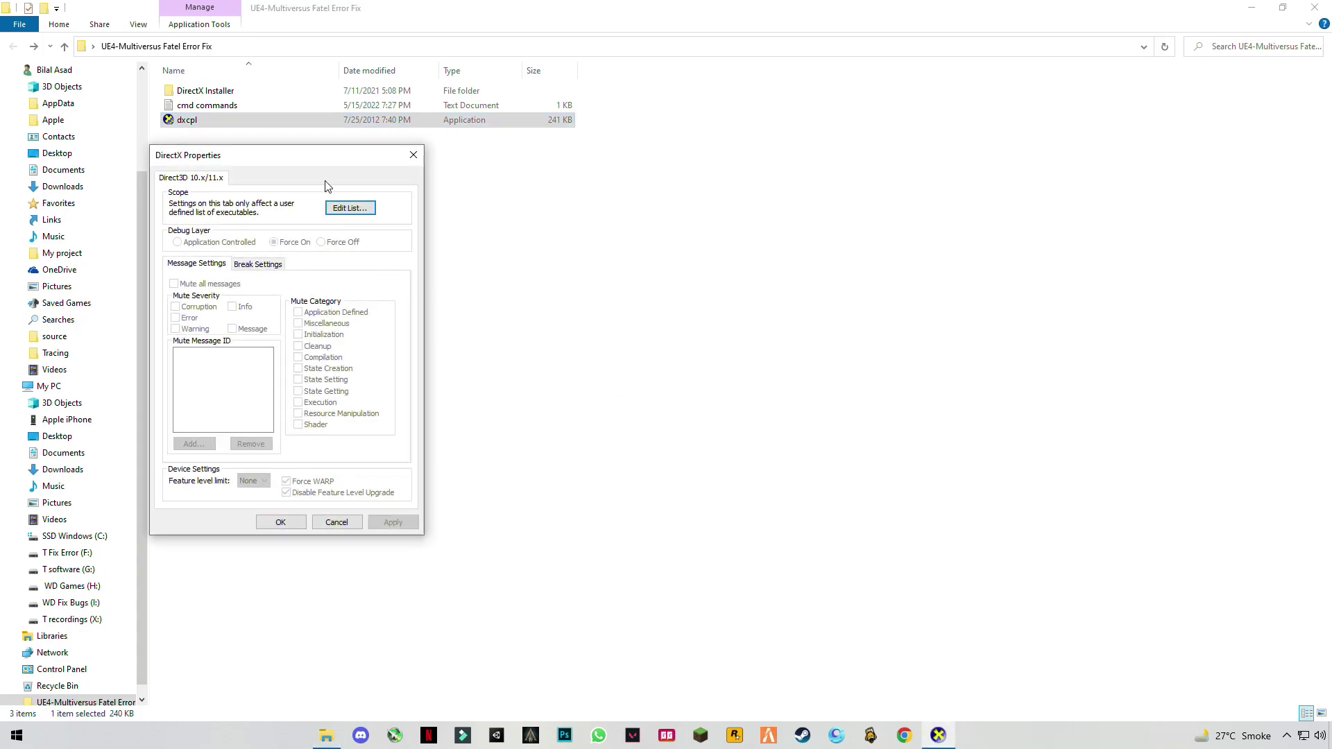
left_click_drag(348, 172, 517, 192)
left_click(540, 229)
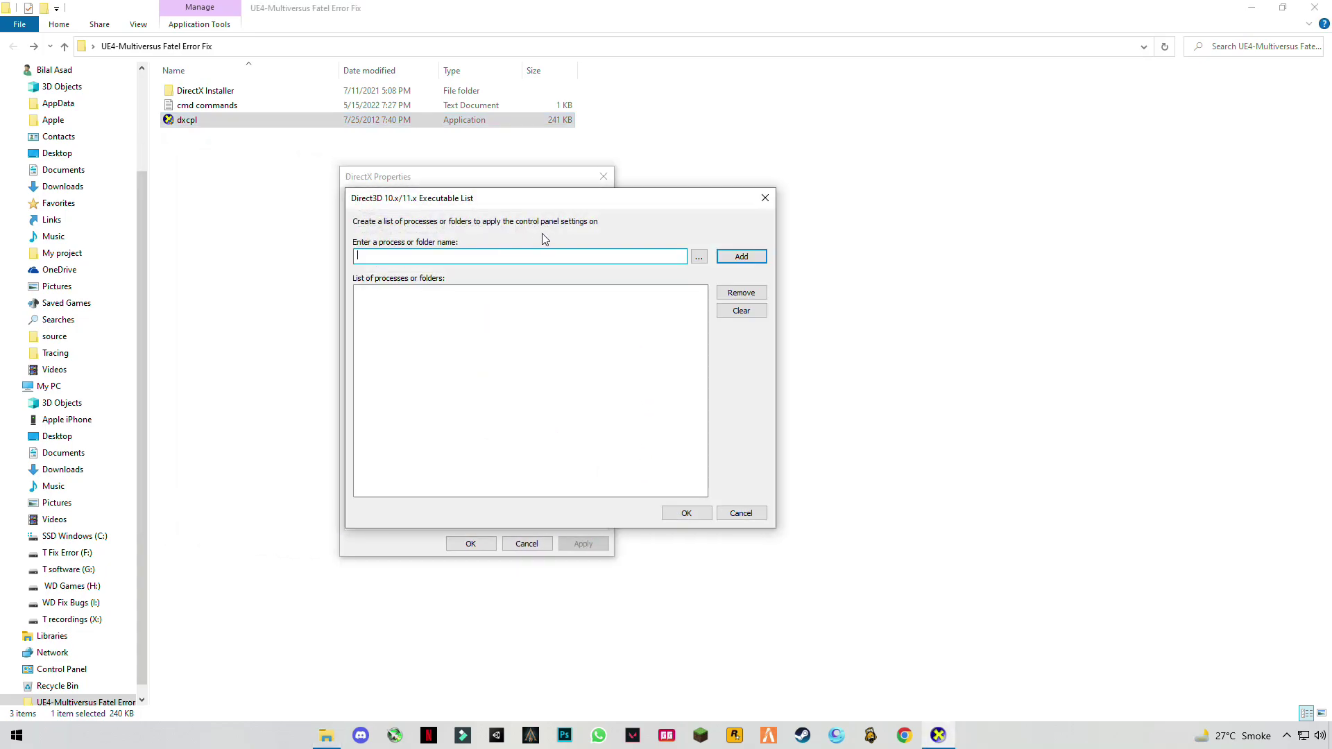
Browse to G:\Program Files\steam and choose steam.exe as the executable to add
left_click(699, 258)
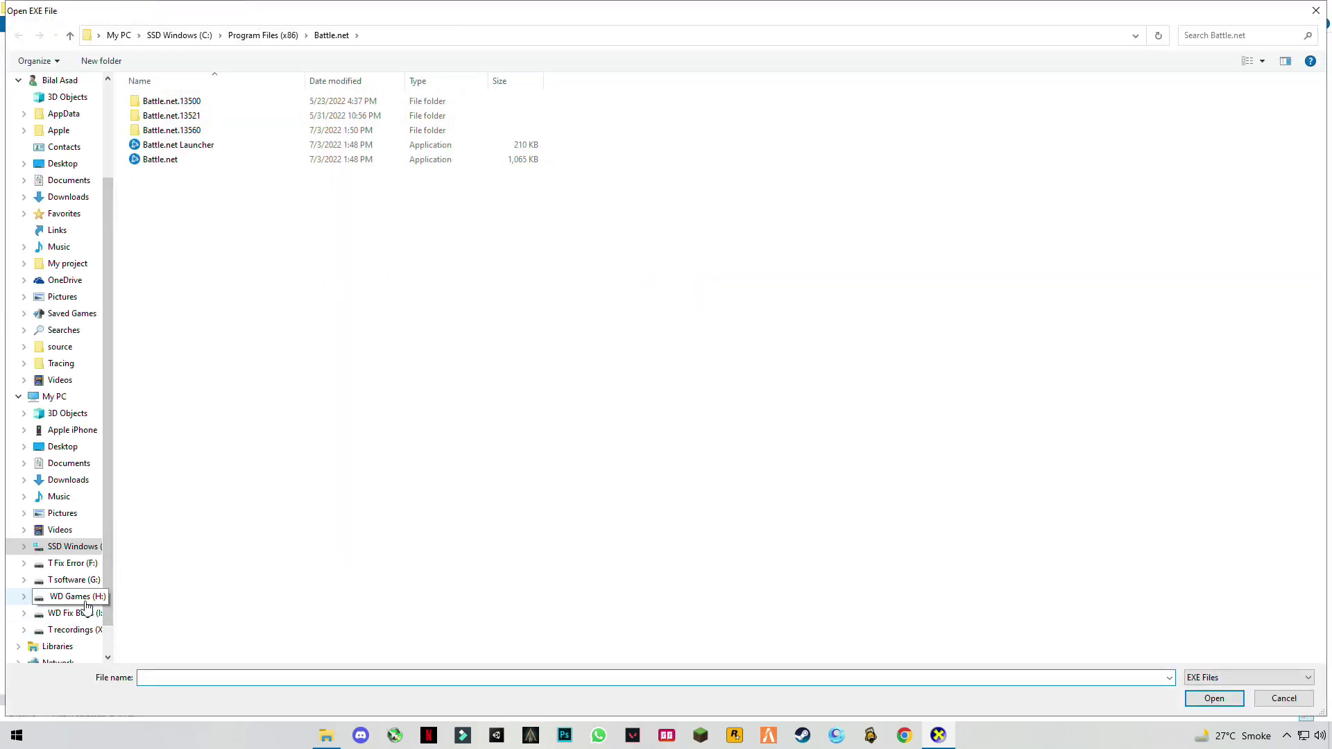
left_click(82, 595)
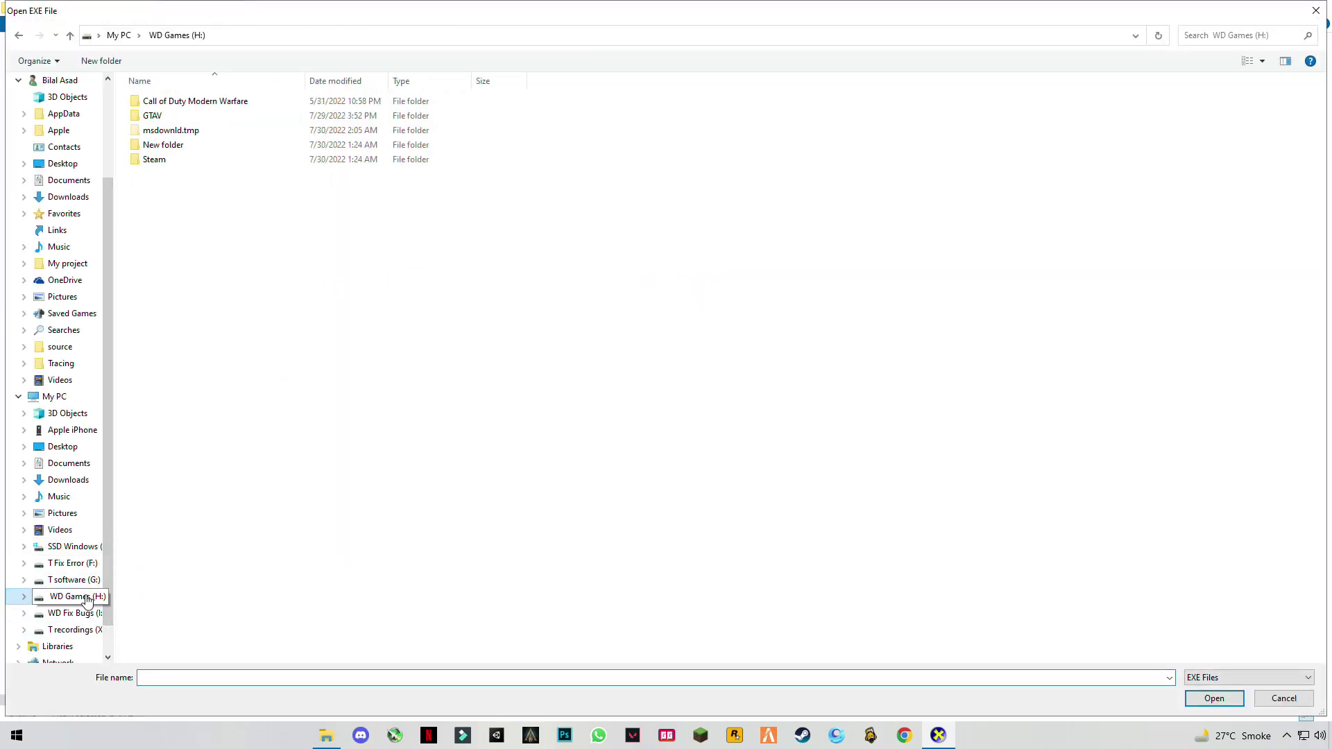
left_click(77, 581)
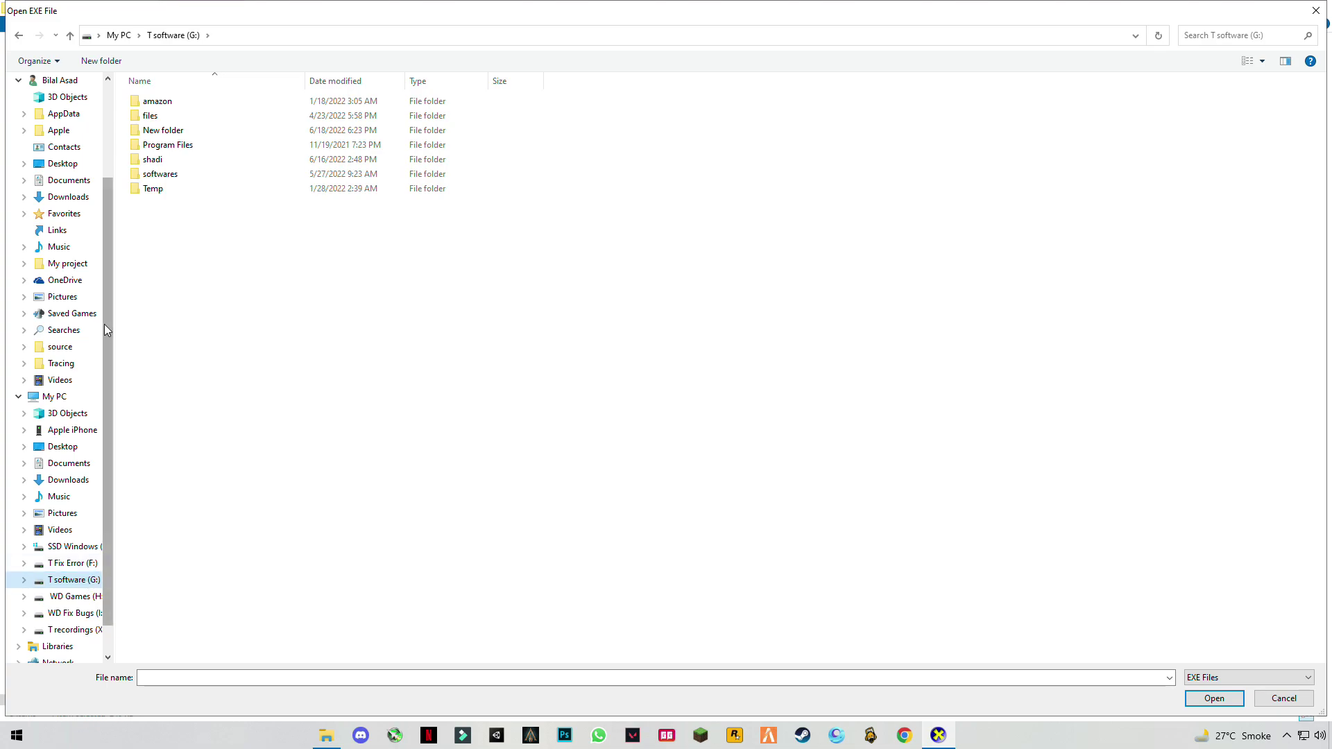
double_click(157, 147)
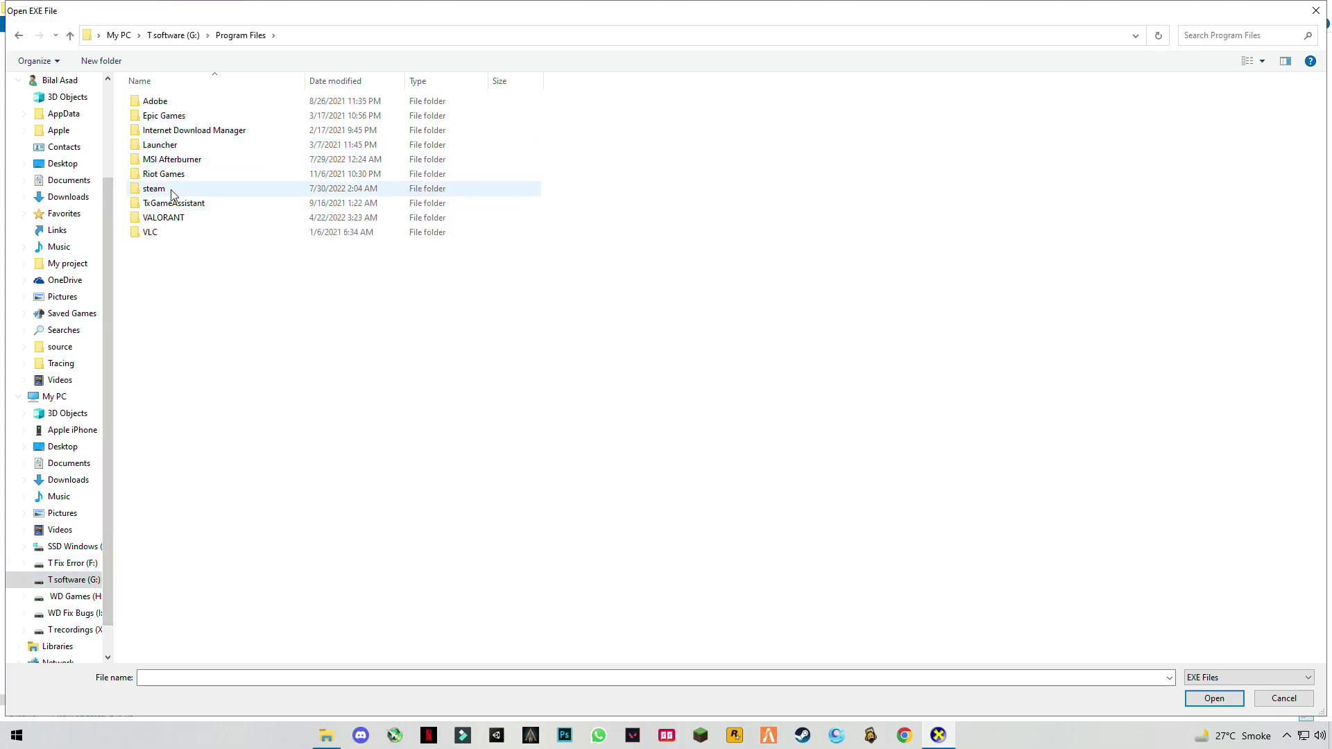
double_click(155, 188)
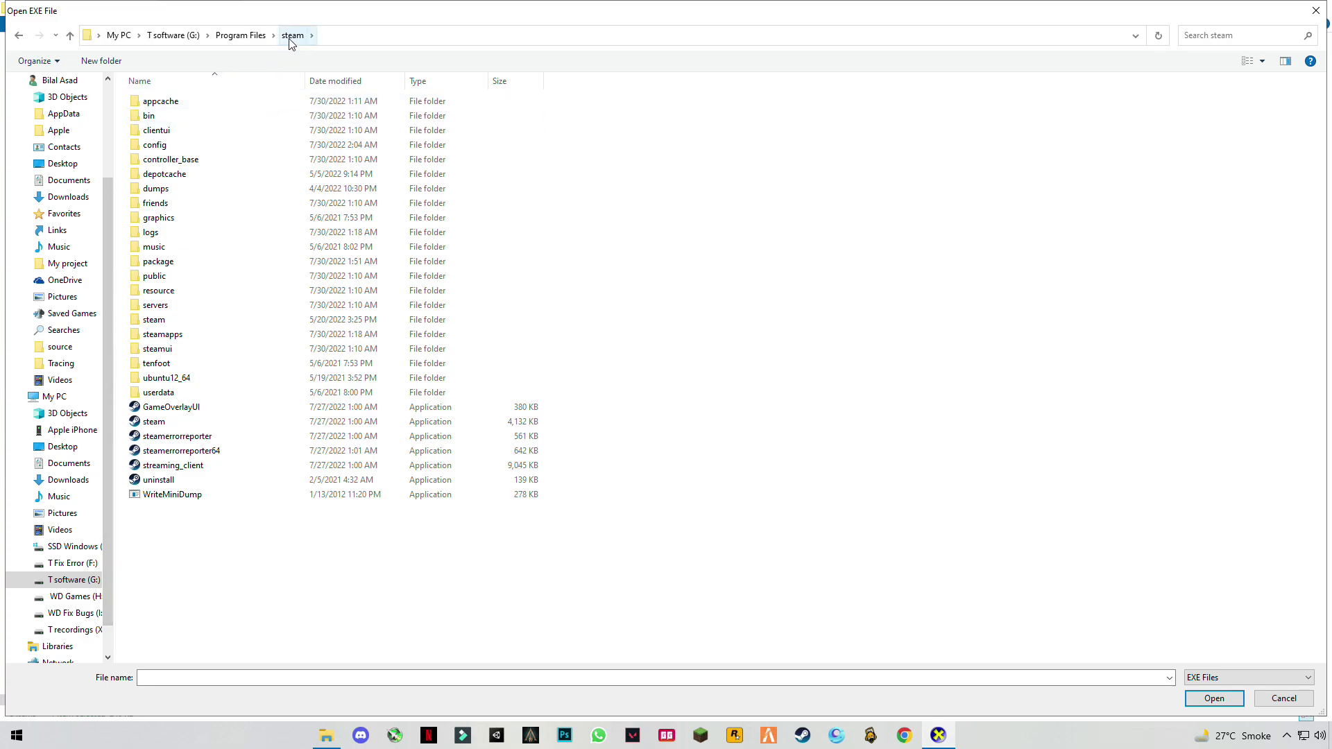
left_click(155, 423)
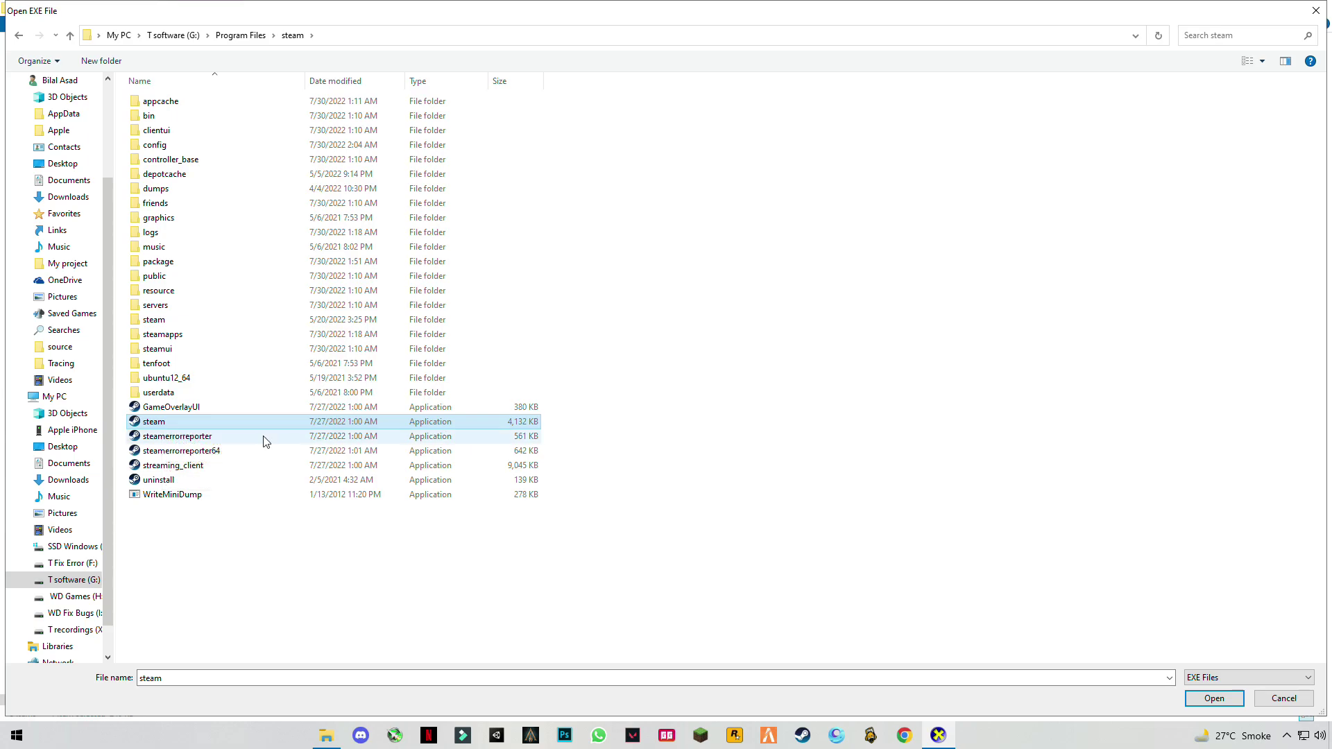
left_click(1215, 698)
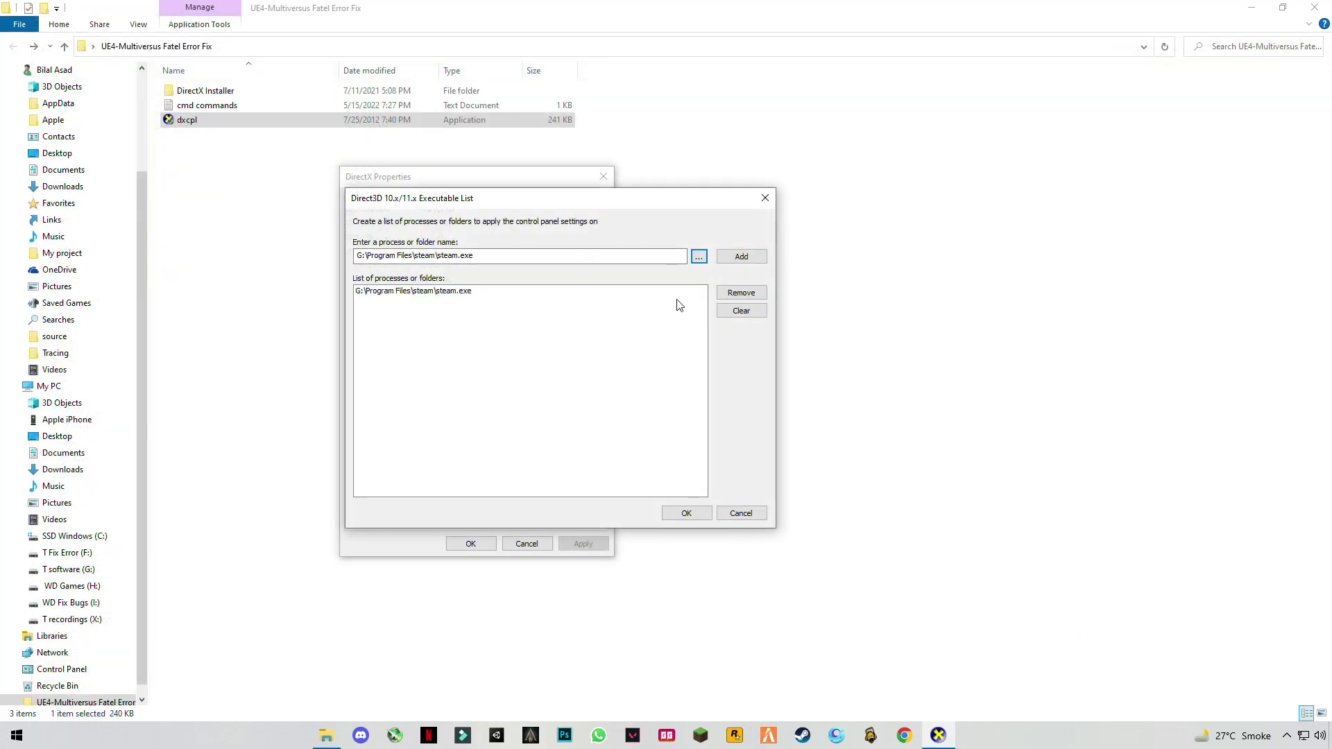
Confirm steam.exe in the list, apply the Direct3D settings, close DirectX Control Panel and minimize Explorer
left_click(686, 513)
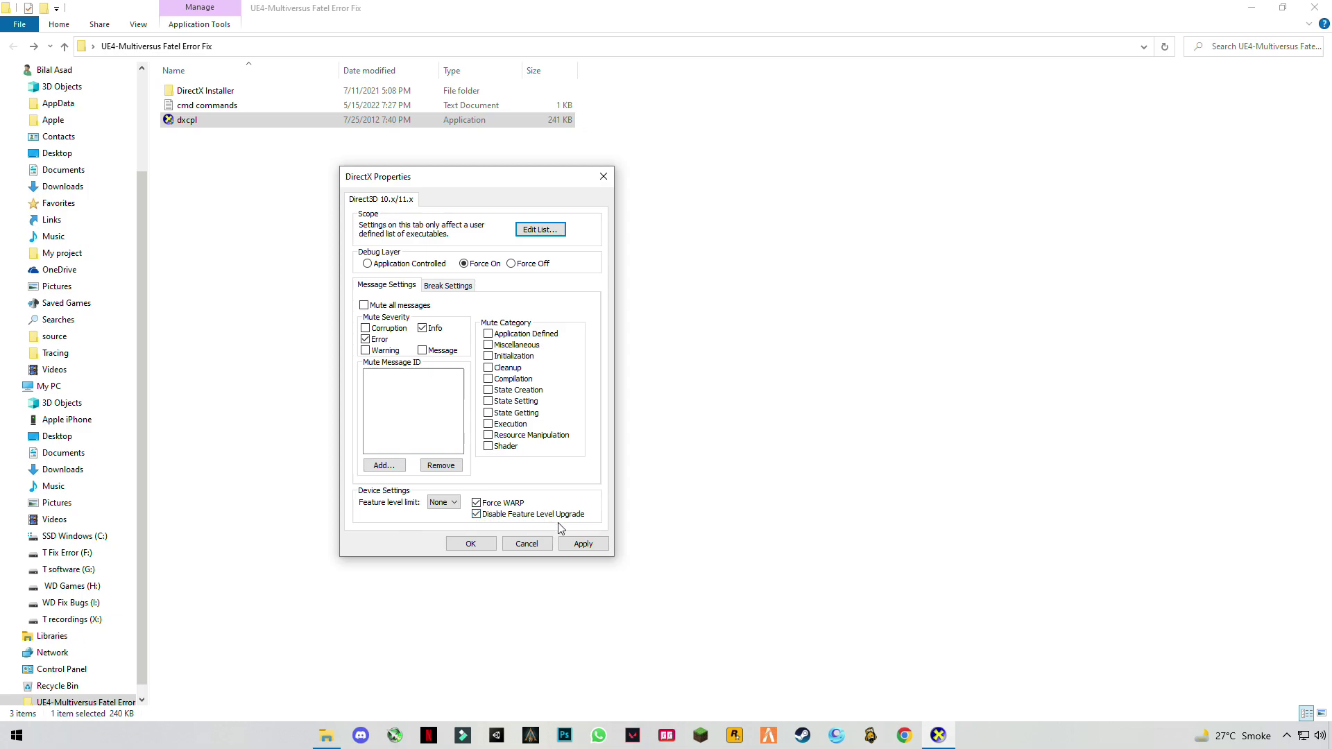
left_click(583, 544)
left_click(526, 544)
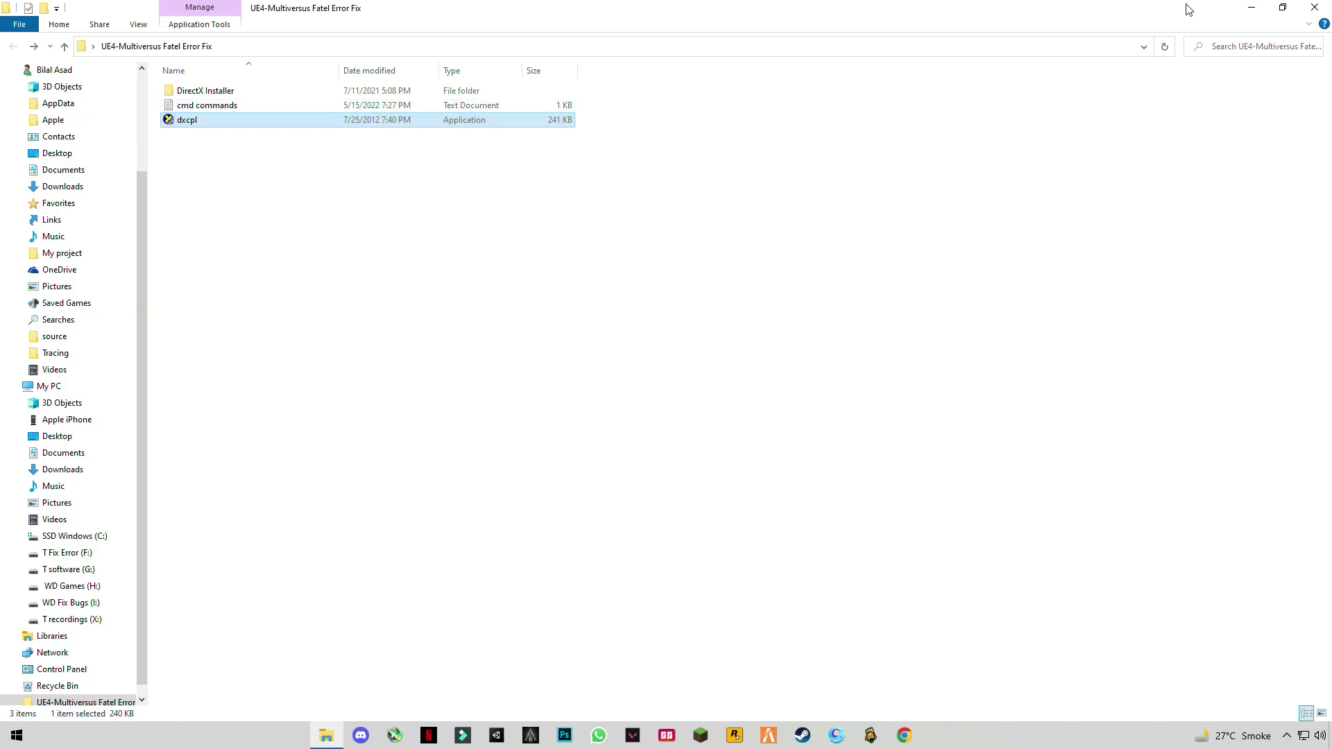
left_click(1283, 7)
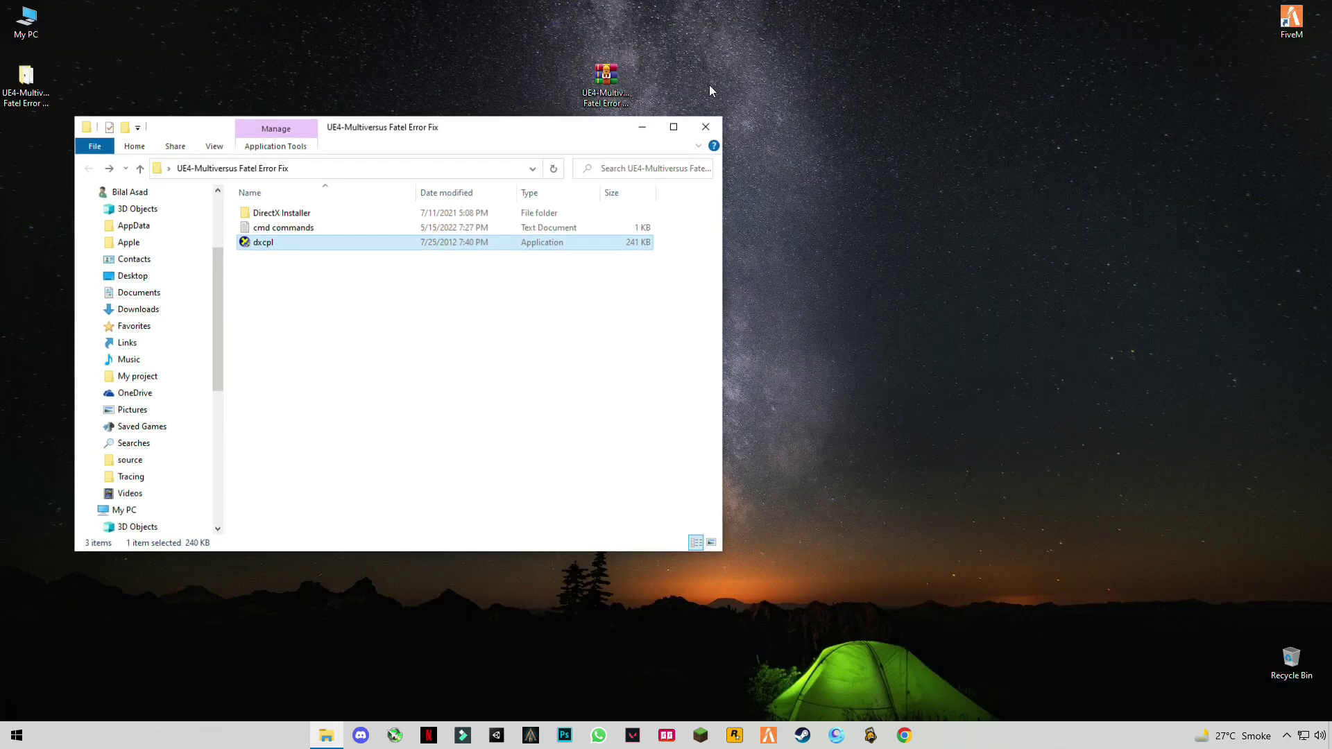
Open 'cmd commands' in Notepad and review the powercfg, fsutil and bcdedit commands
double_click(257, 233)
left_click_drag(683, 334, 494, 283)
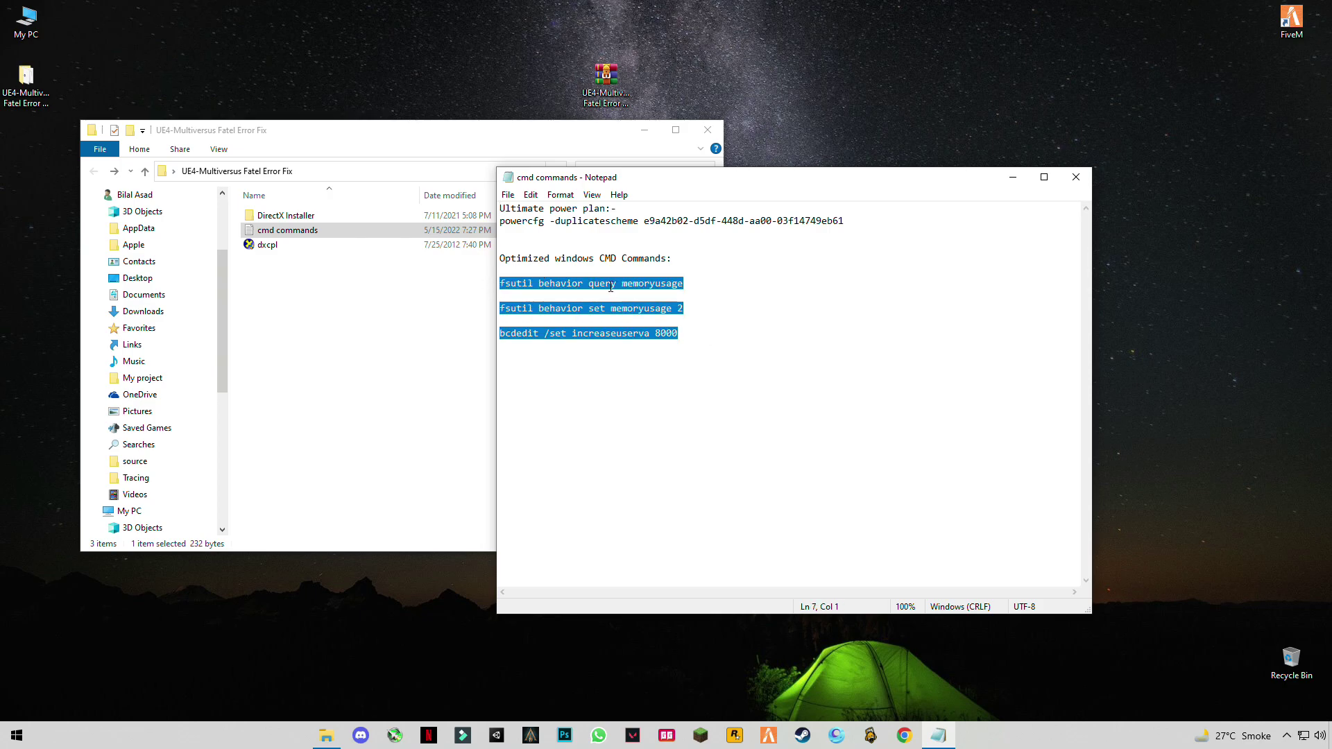
left_click_drag(501, 220, 851, 222)
left_click(859, 243)
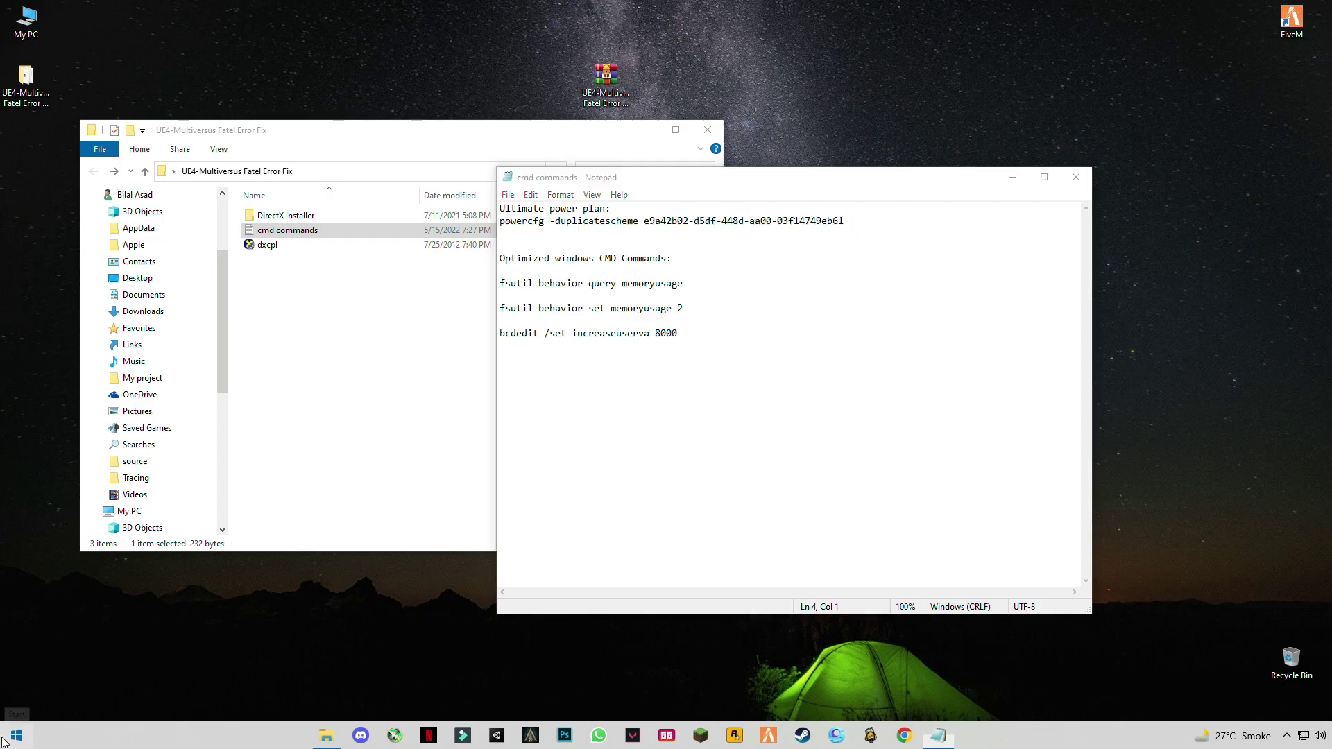
Search Start for cmd and run Command Prompt as administrator, approving the UAC prompt
left_click(17, 735)
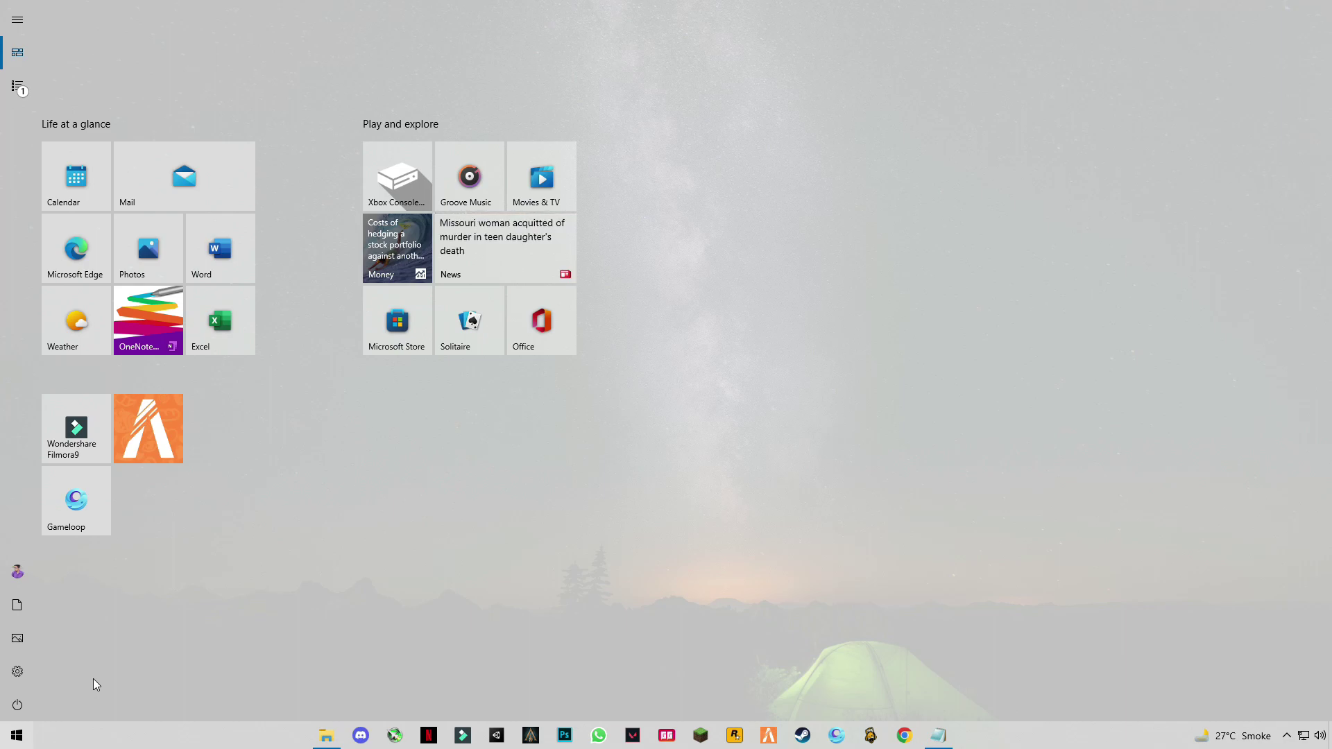
type("cmd")
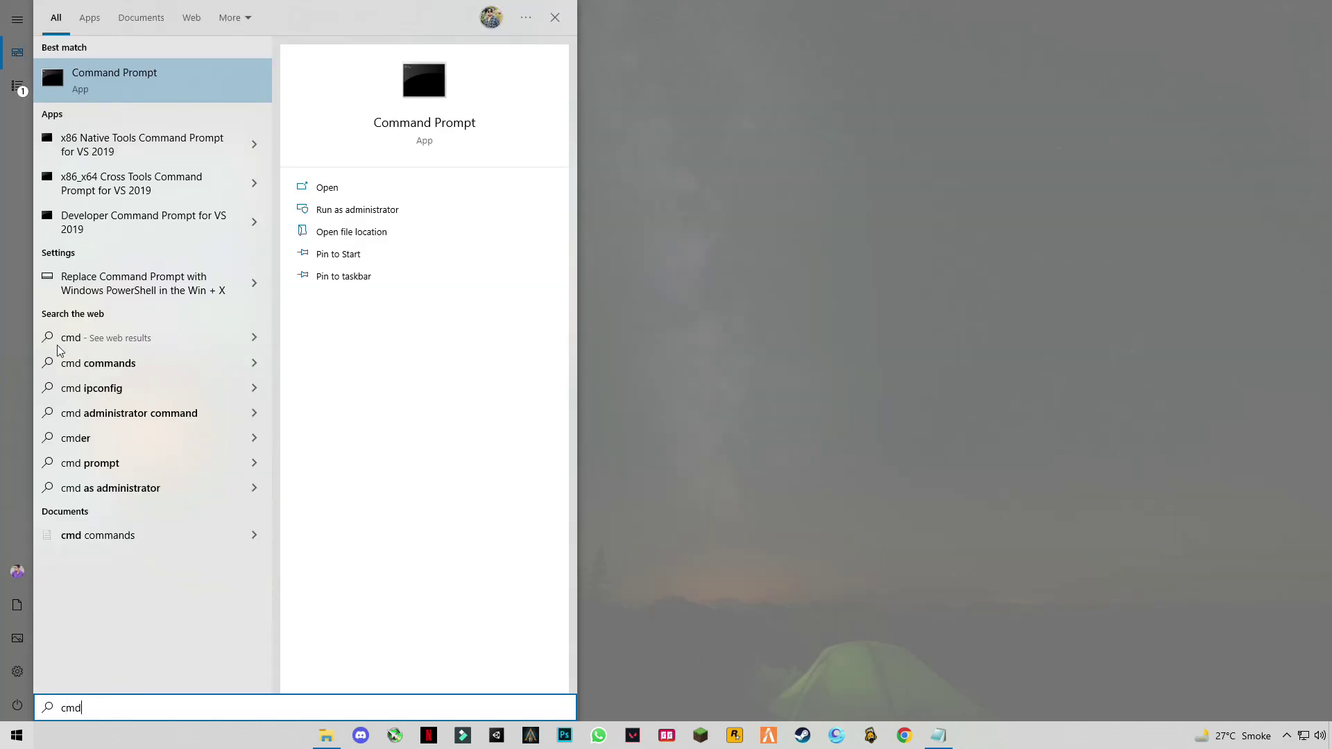
right_click(113, 78)
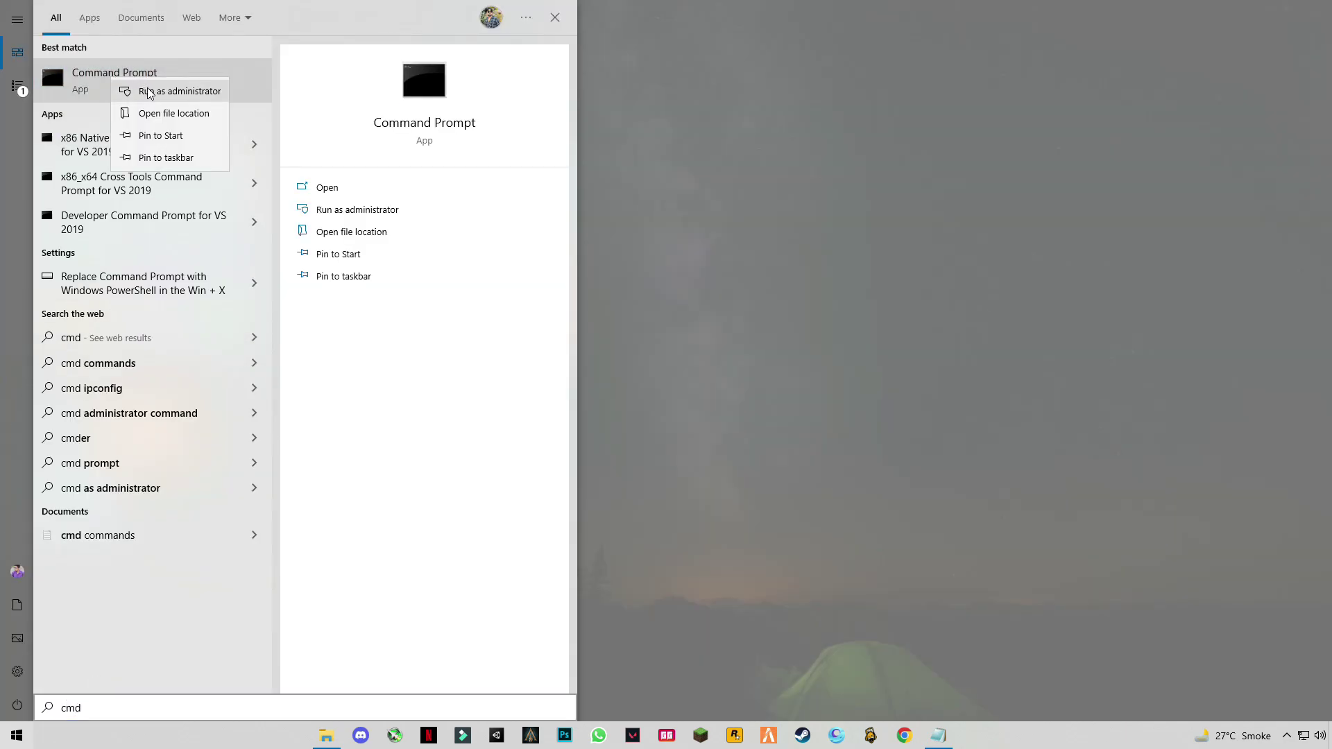
left_click(148, 93)
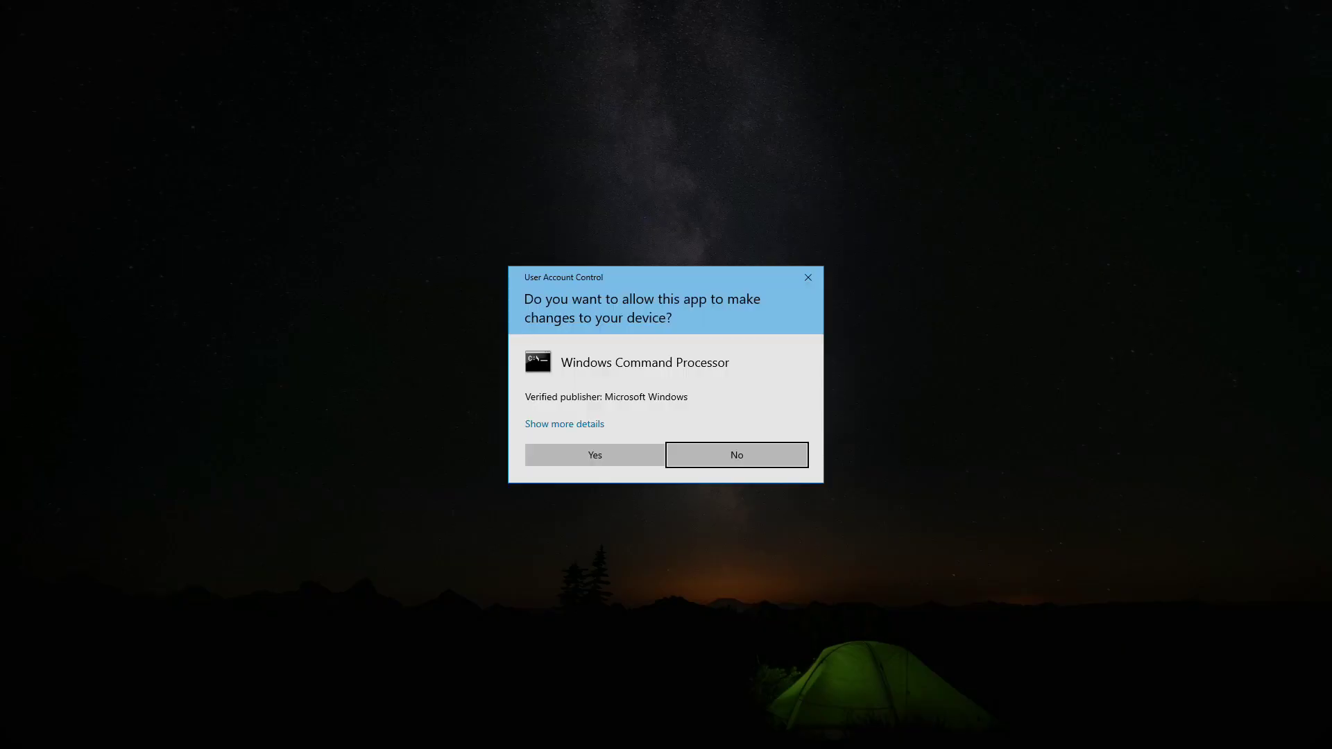
left_click(615, 458)
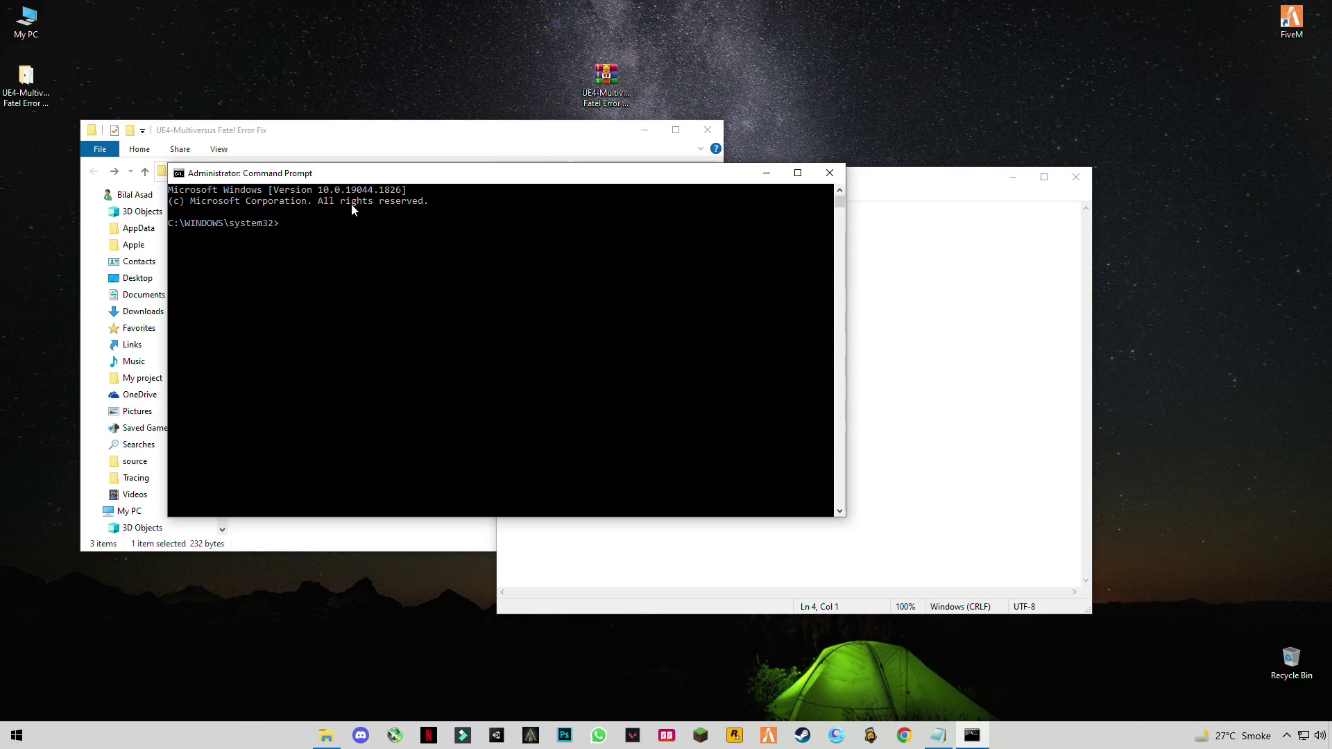
Paste and run the powercfg command adding the Ultimate Performance power plan
left_click_drag(380, 181, 371, 371)
left_click_drag(871, 216, 499, 221)
key("ctrl+c")
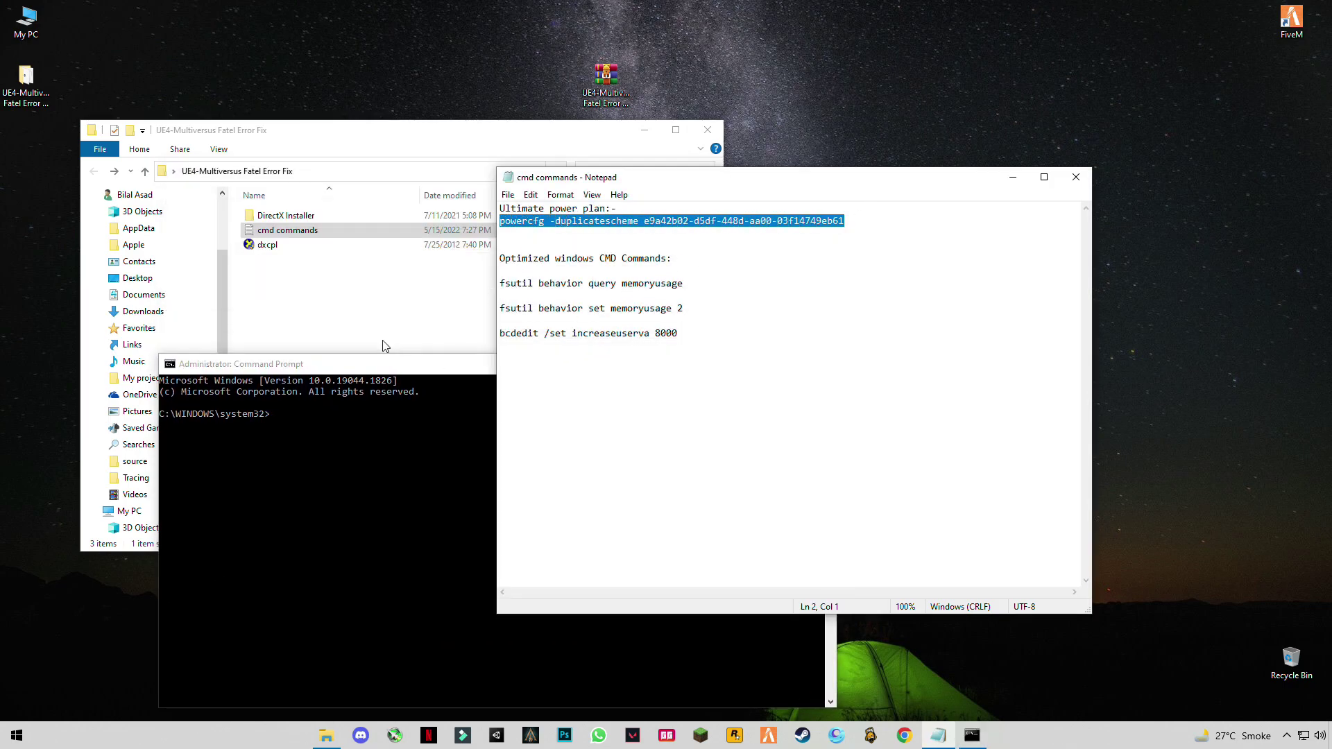
left_click(337, 412)
left_click(310, 416)
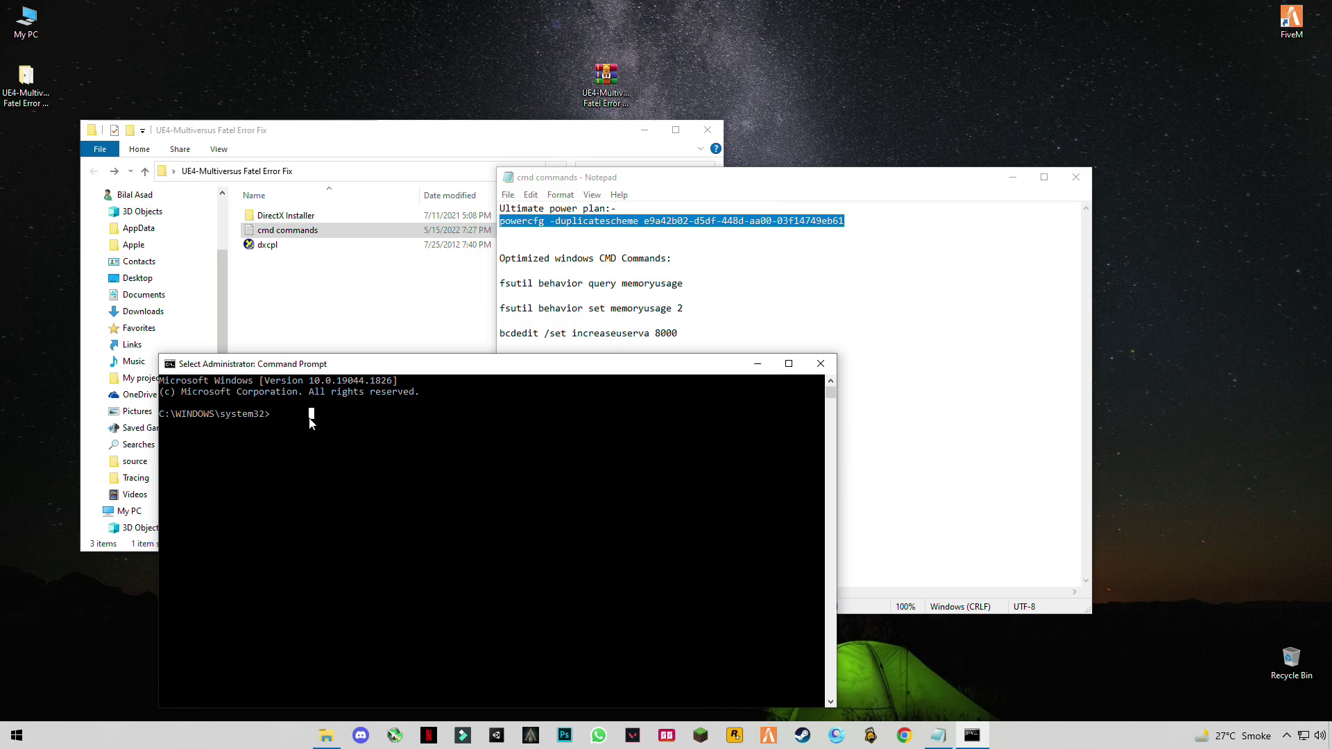
key("ctrl+v")
key("Return")
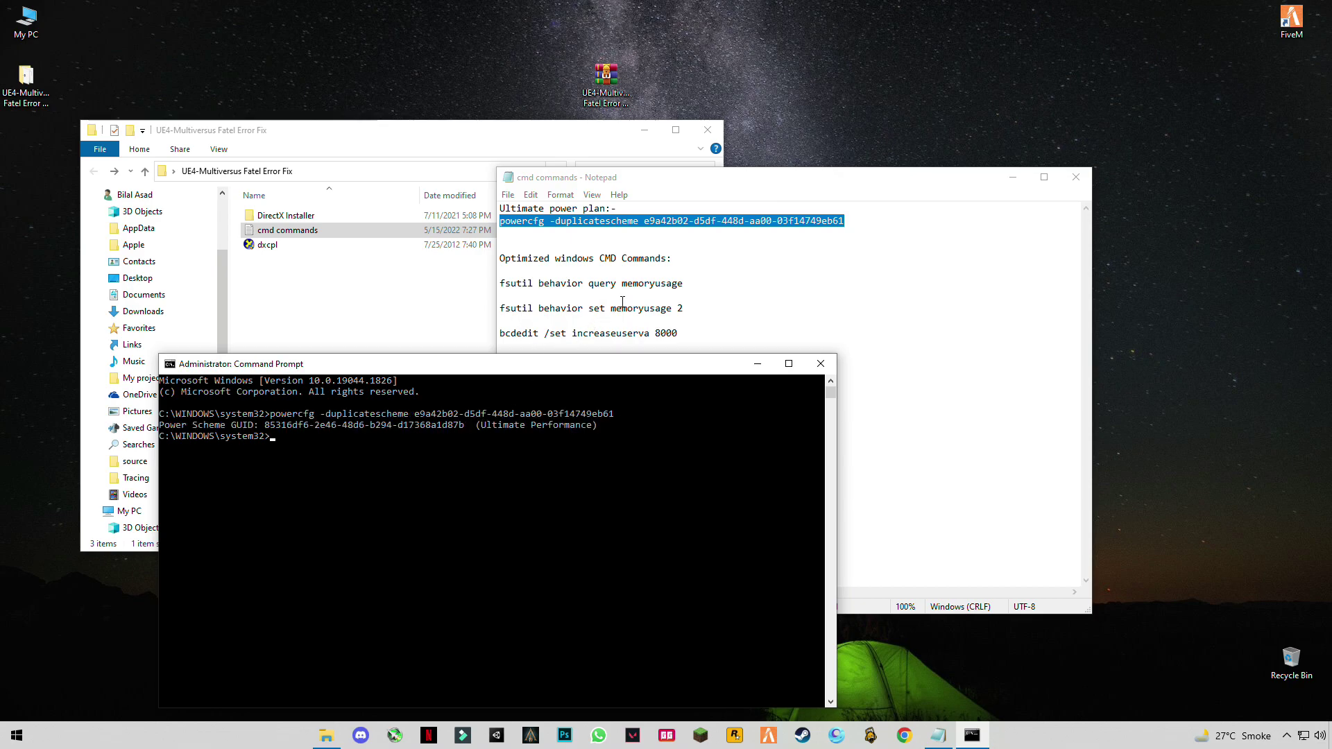
Paste and run the fsutil memoryusage 2 and bcdedit increaseuserva 8000 commands
left_click(684, 306)
left_click_drag(680, 333, 500, 284)
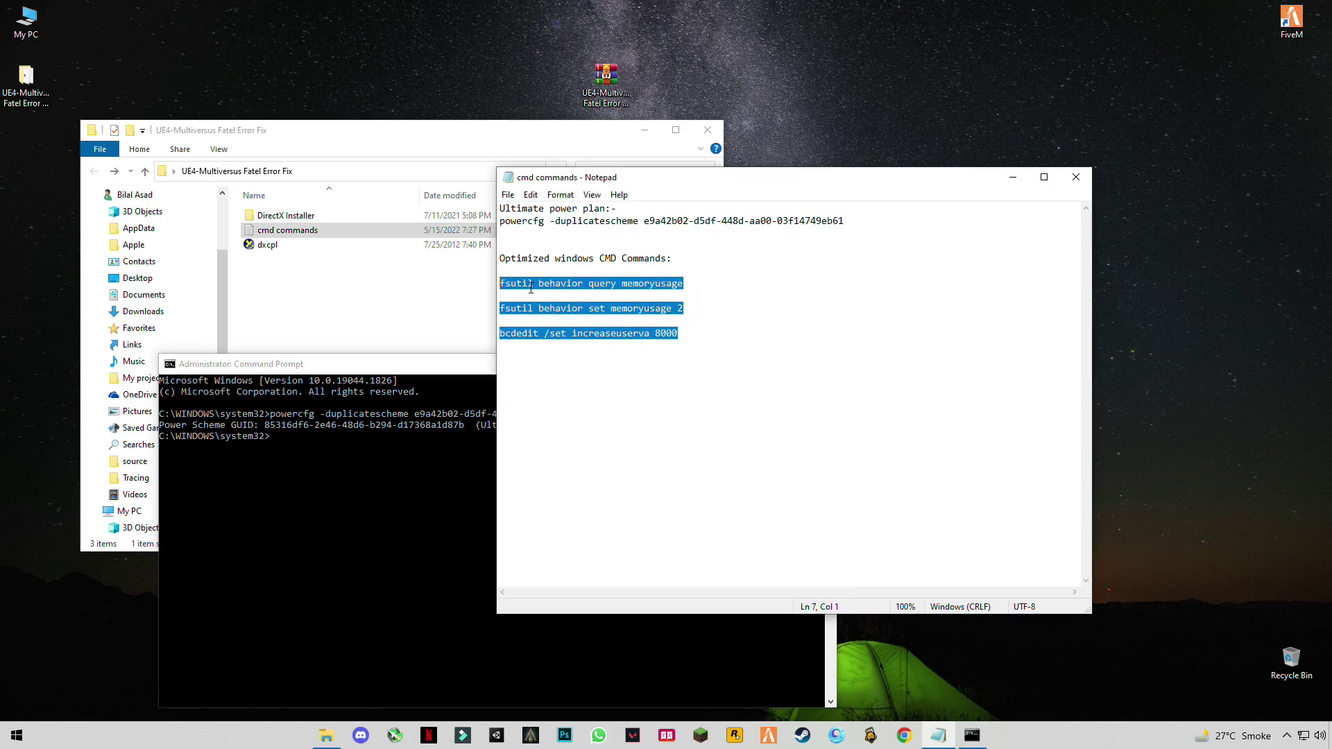
left_click(301, 444)
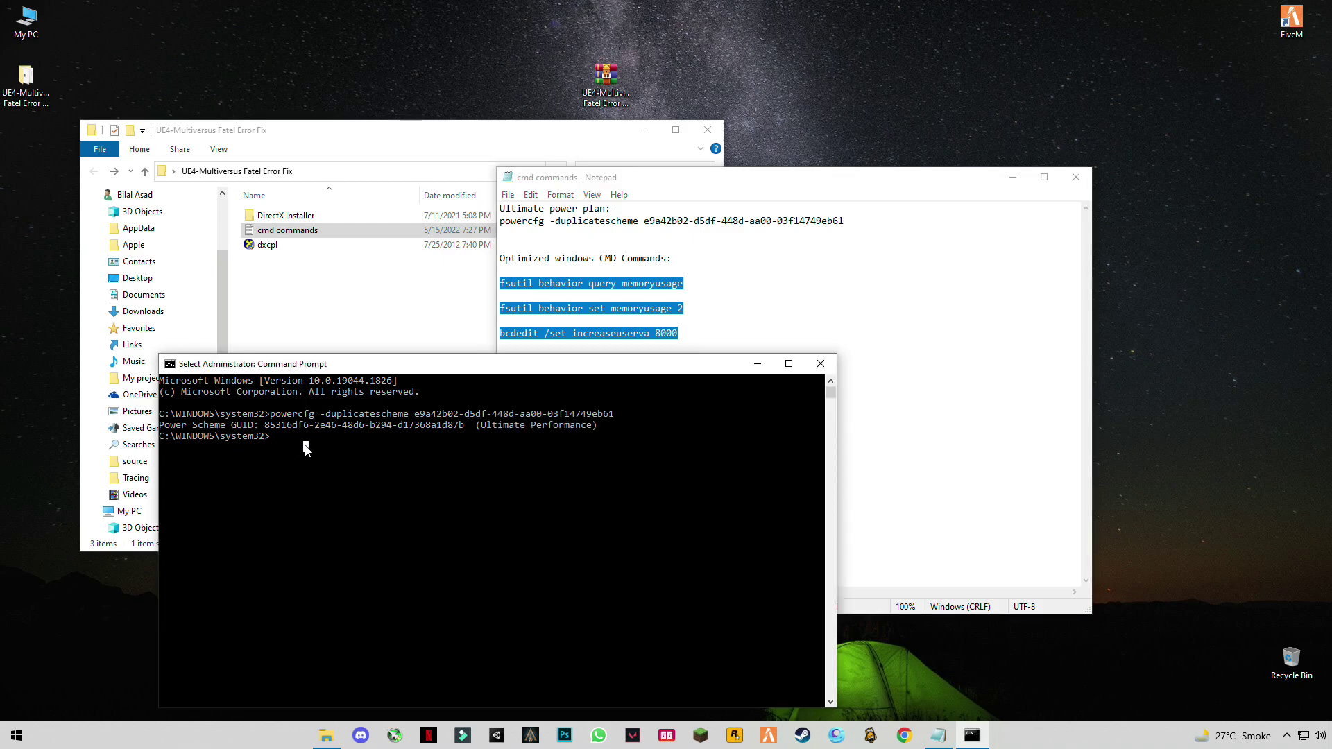
right_click(306, 449)
key("Return")
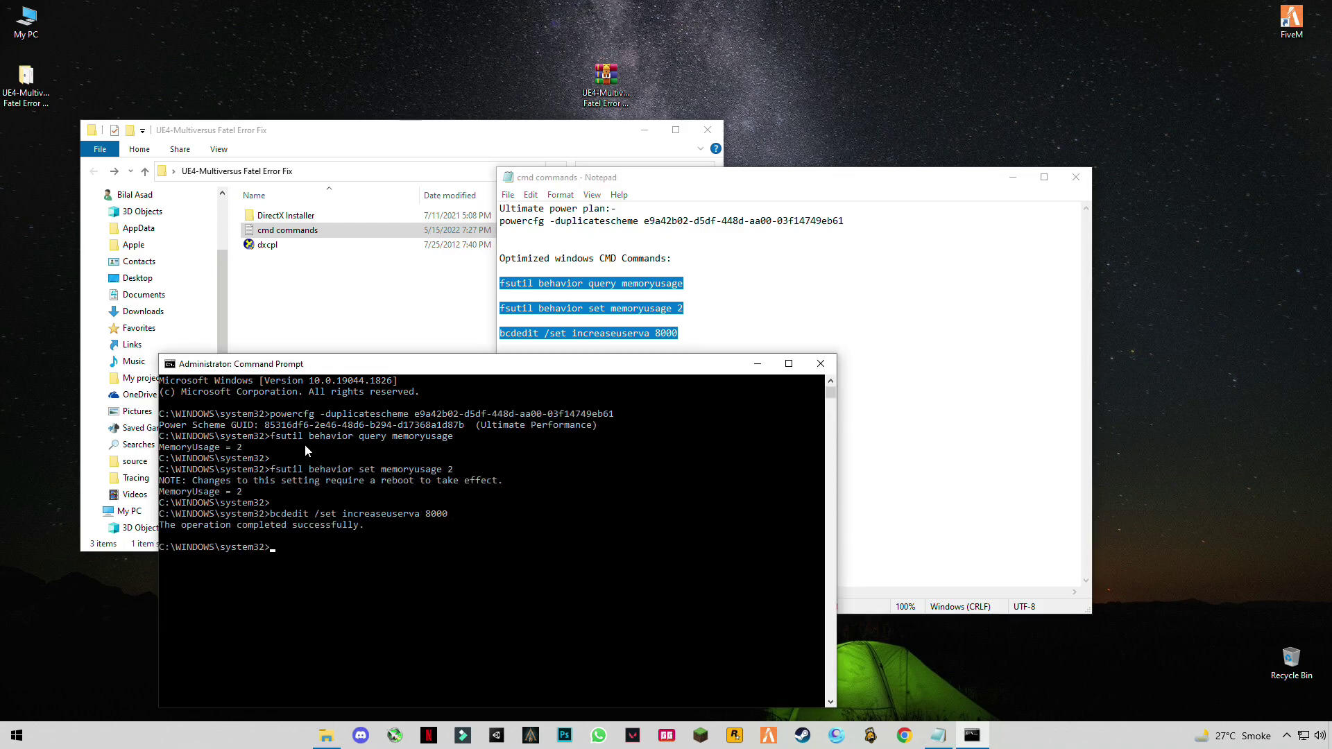
Reposition the Command Prompt window and close it with exit
left_click_drag(375, 365, 507, 231)
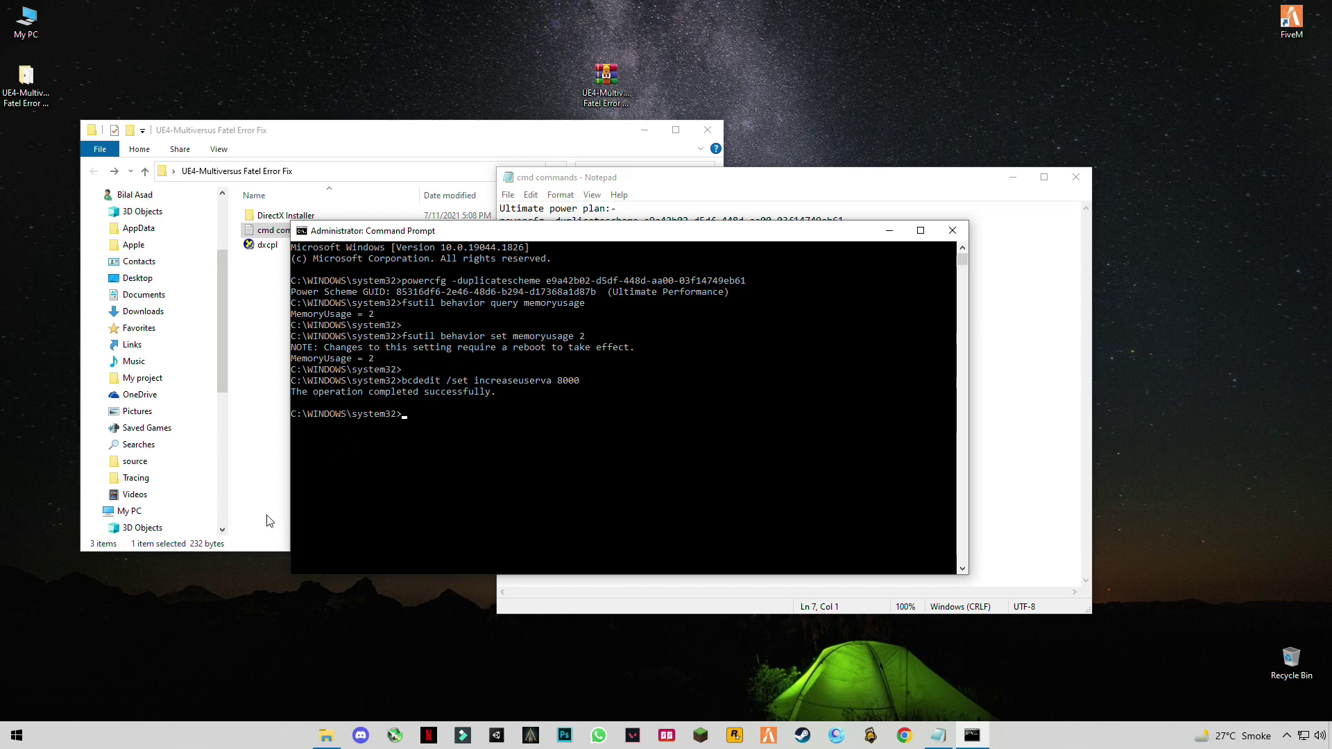
left_click_drag(489, 238, 444, 231)
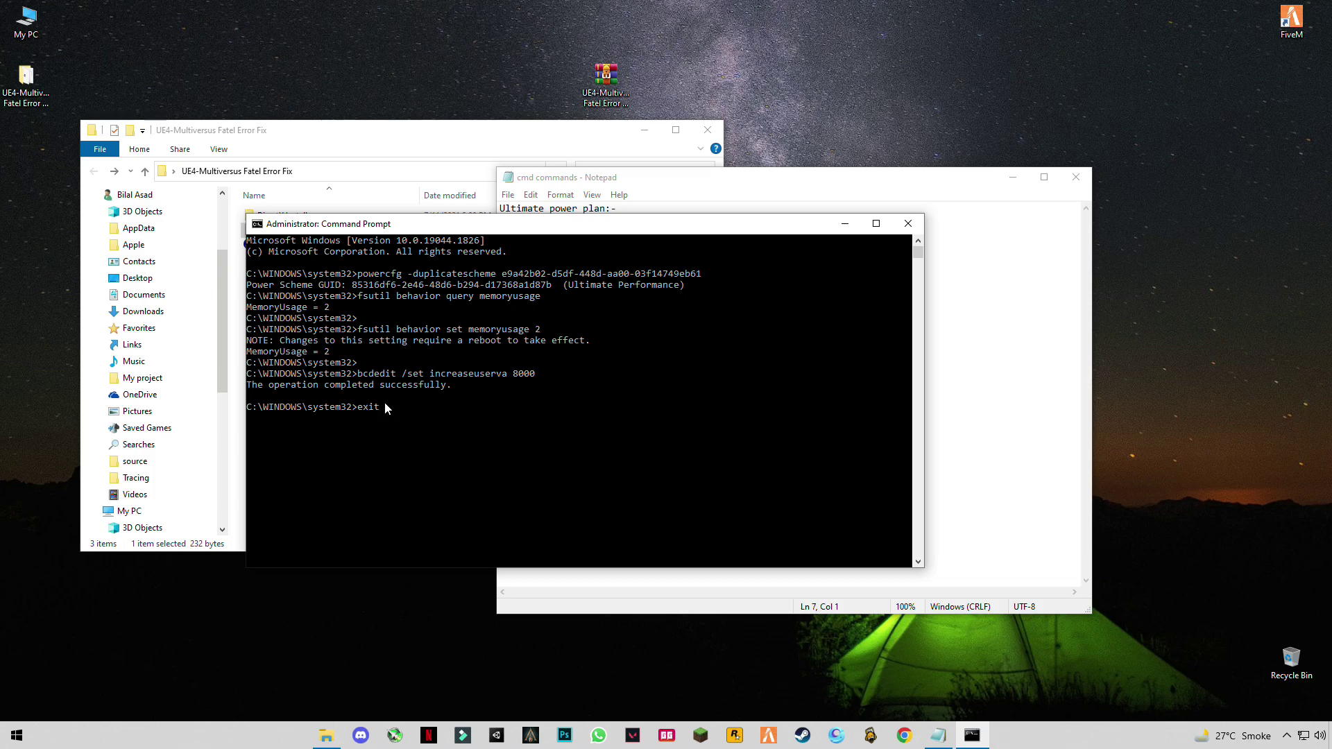
key("Return")
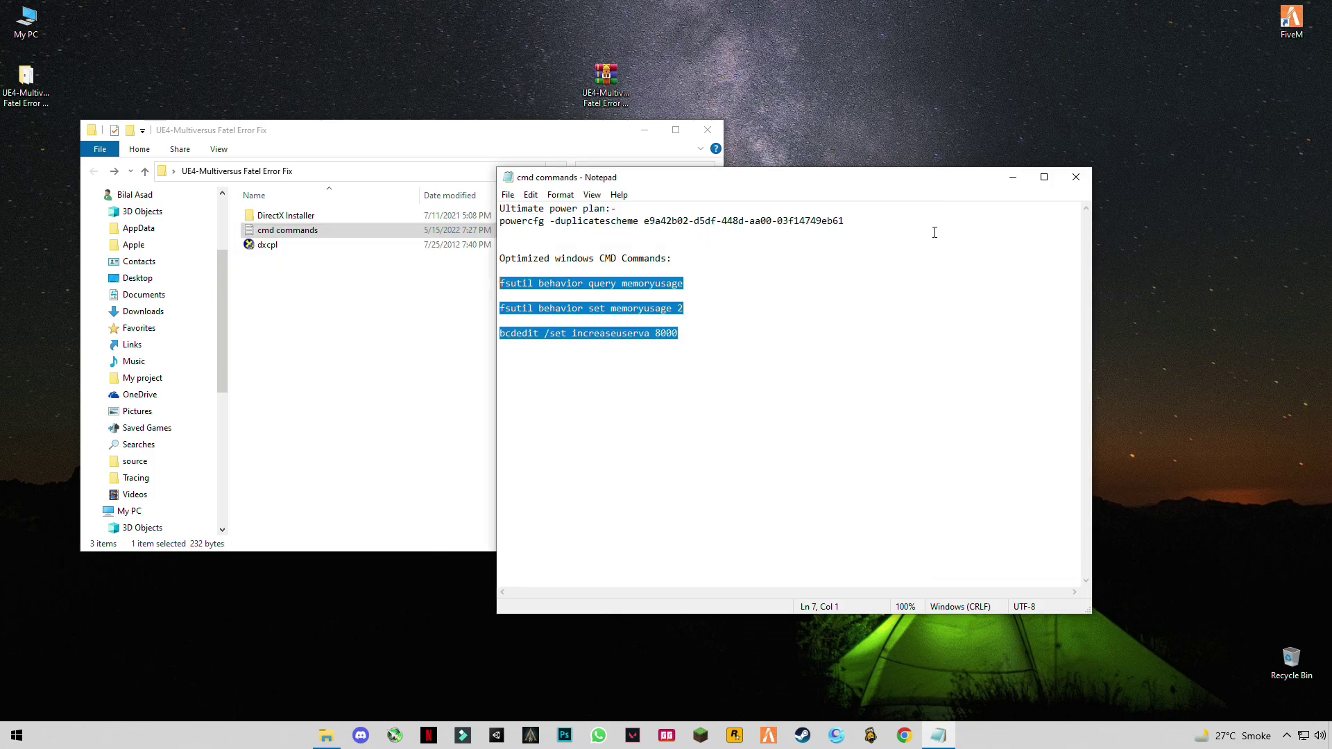